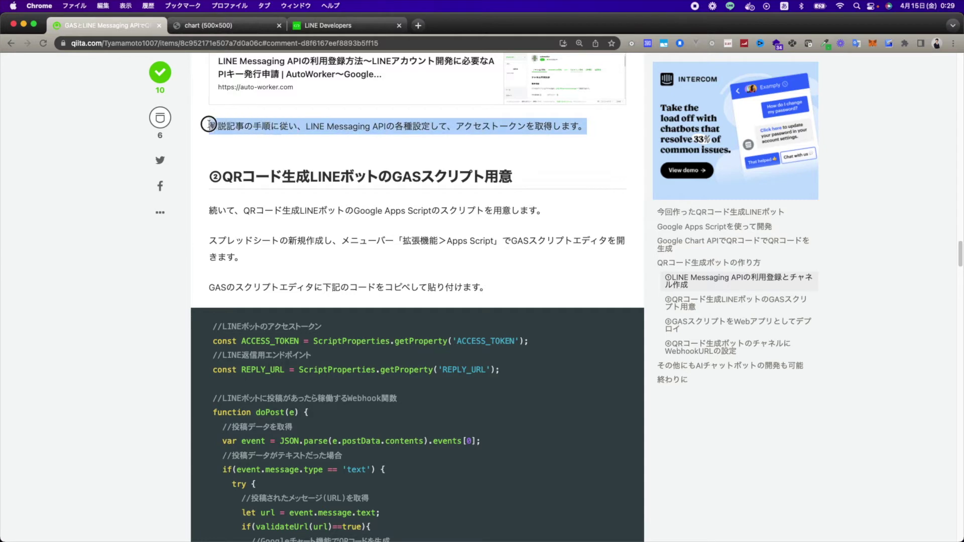
Issue a long-term channel access token in the Messaging API設定 of the QRコード生成ボット channel on LINE Developers
{"action": "left_click", "coordinate": [347, 25]}
{"action": "left_click", "coordinate": [333, 249]}
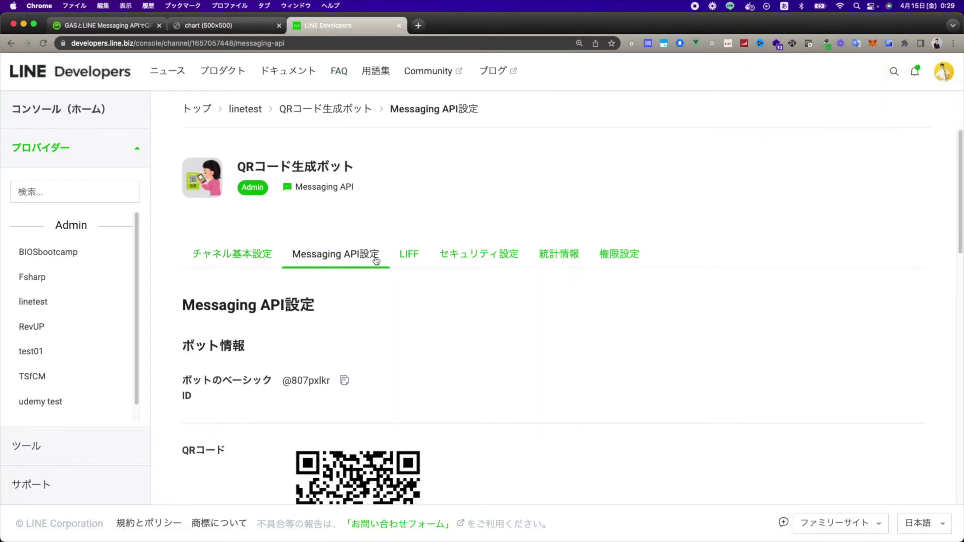
{"action": "left_click", "coordinate": [254, 256]}
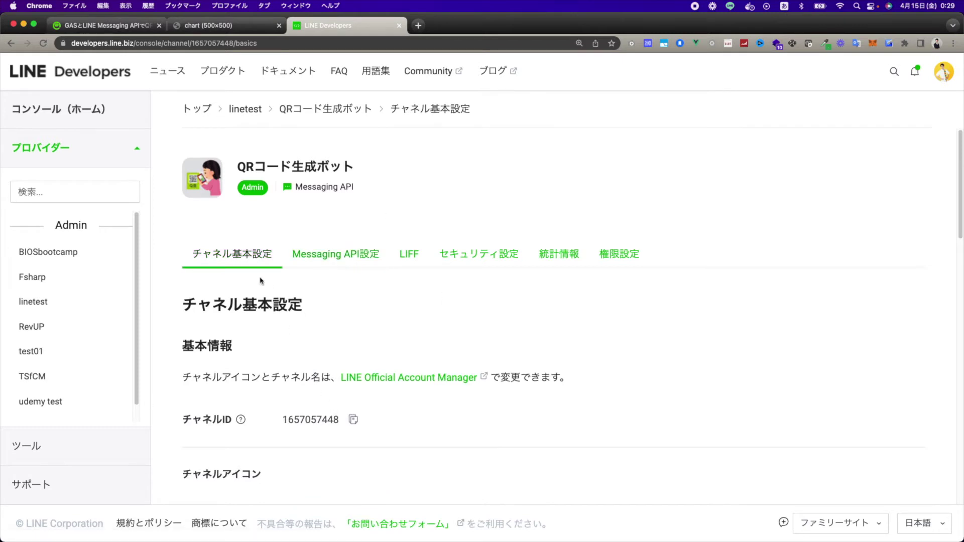
{"action": "left_click", "coordinate": [319, 257]}
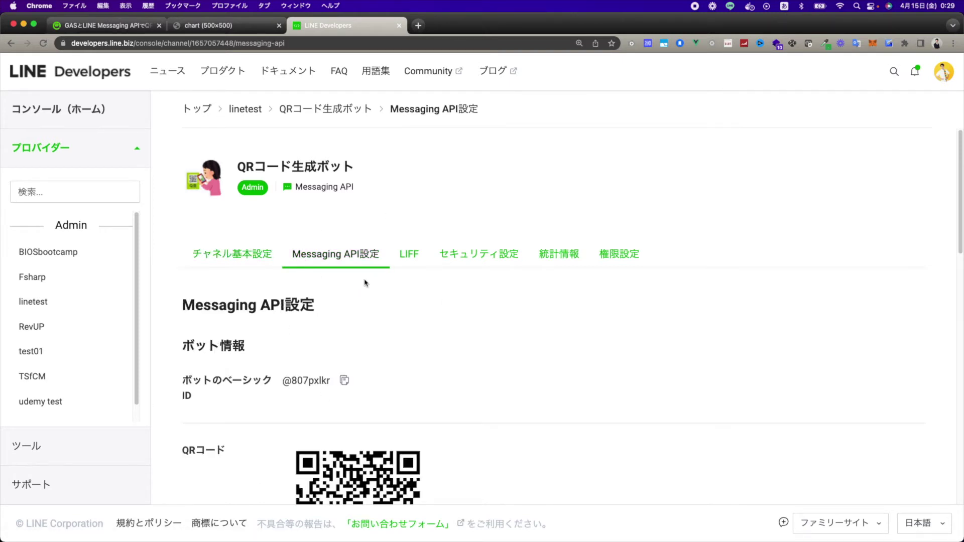
{"action": "scroll", "coordinate": [407, 344], "scroll_direction": "down", "scroll_amount": 20}
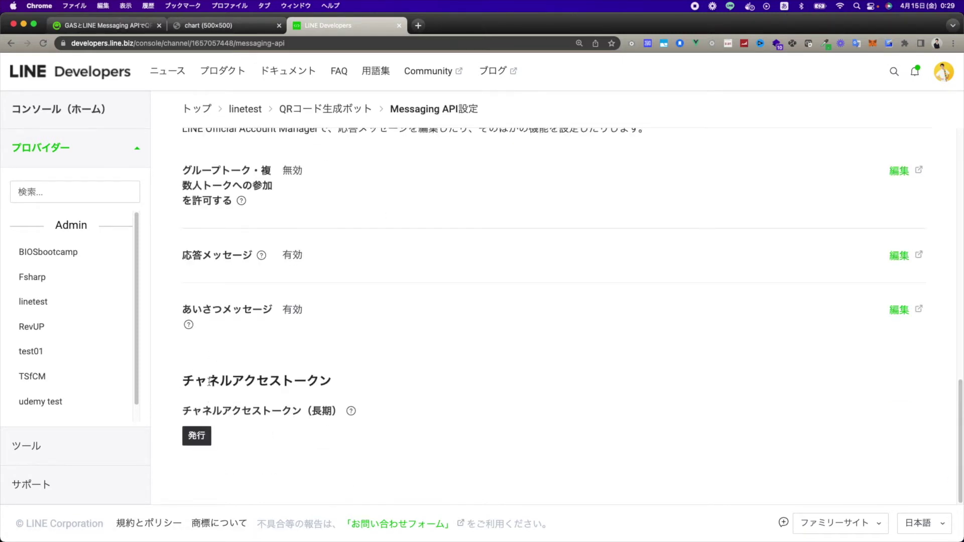
{"action": "left_click", "coordinate": [196, 435]}
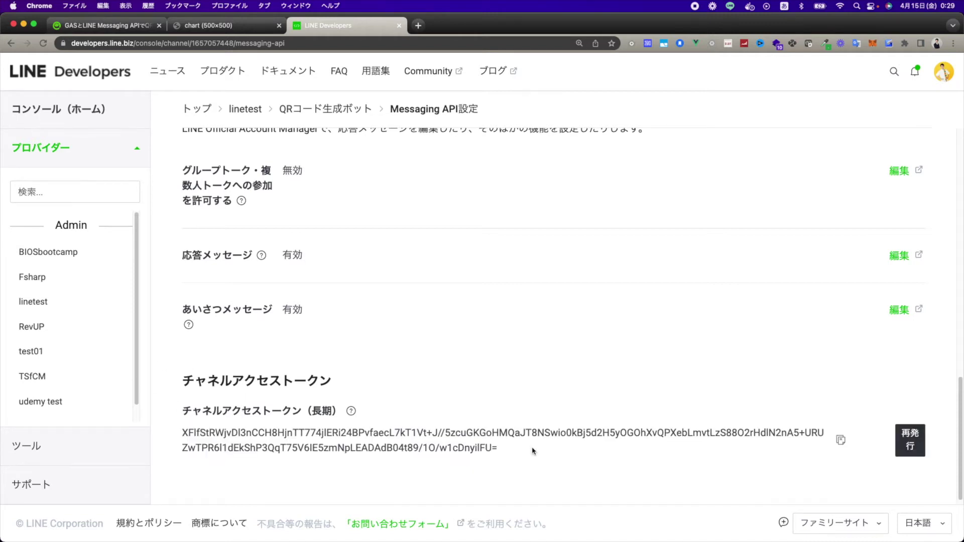
{"action": "left_click_drag", "start_coordinate": [533, 451], "coordinate": [168, 434]}
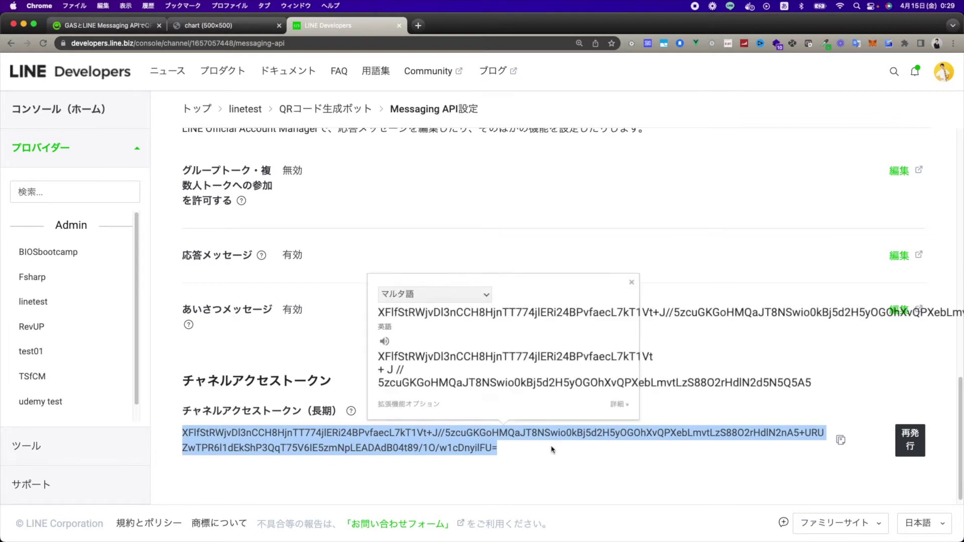
{"action": "left_click", "coordinate": [567, 446]}
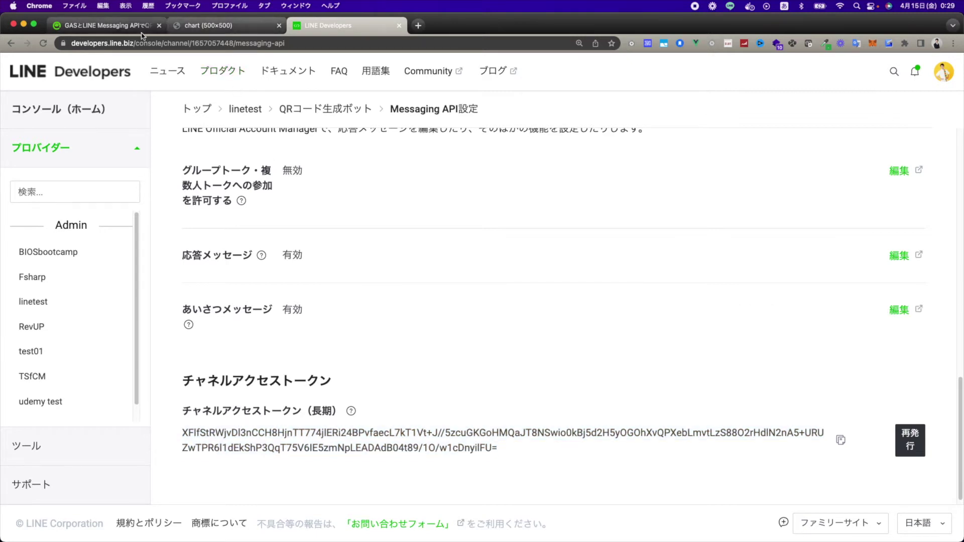
{"action": "left_click", "coordinate": [106, 25]}
{"action": "left_click", "coordinate": [239, 287]}
{"action": "left_click_drag", "start_coordinate": [245, 213], "coordinate": [547, 217]}
{"action": "left_click", "coordinate": [232, 251]}
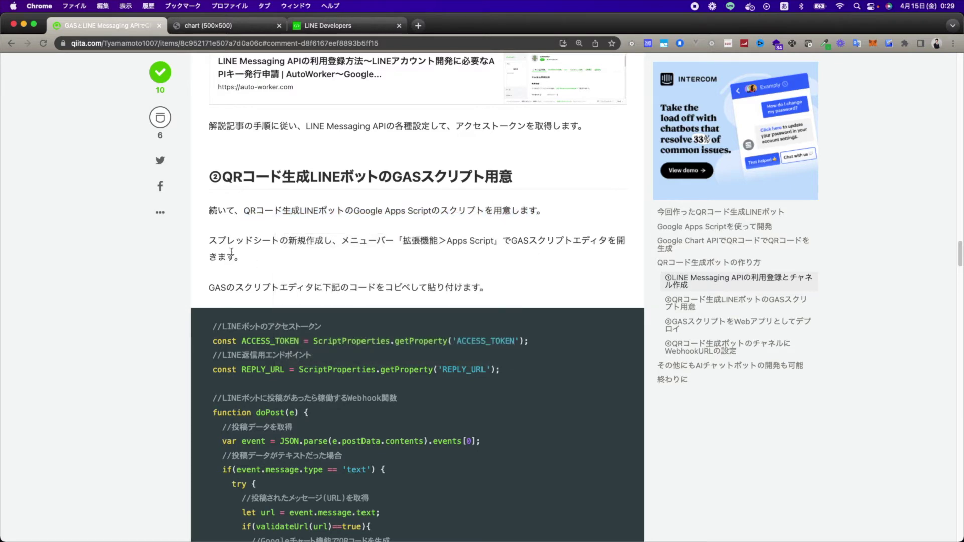
{"action": "key", "text": "super+t"}
{"action": "key", "text": "super+v"}
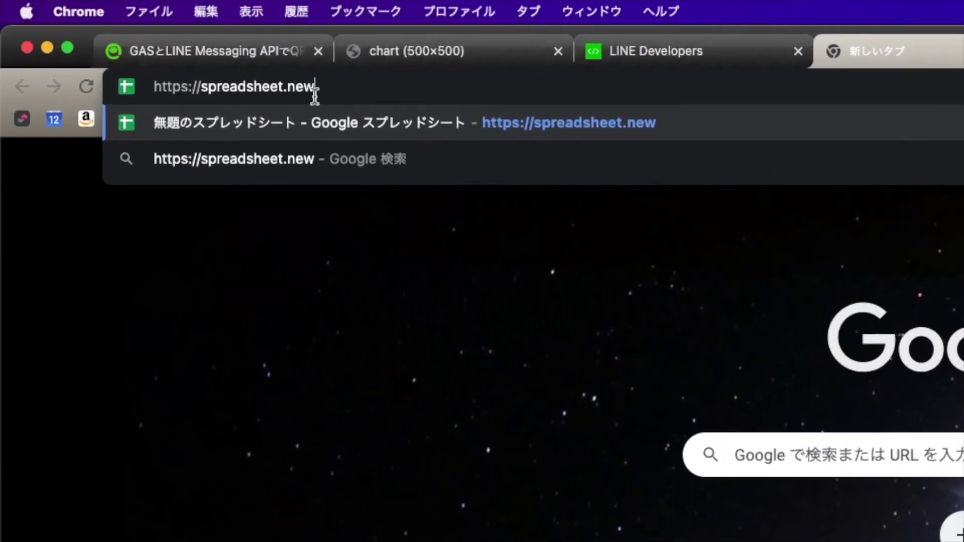
{"action": "left_click_drag", "start_coordinate": [201, 86], "coordinate": [346, 90]}
{"action": "left_click", "coordinate": [348, 89]}
{"action": "key", "text": "Return"}
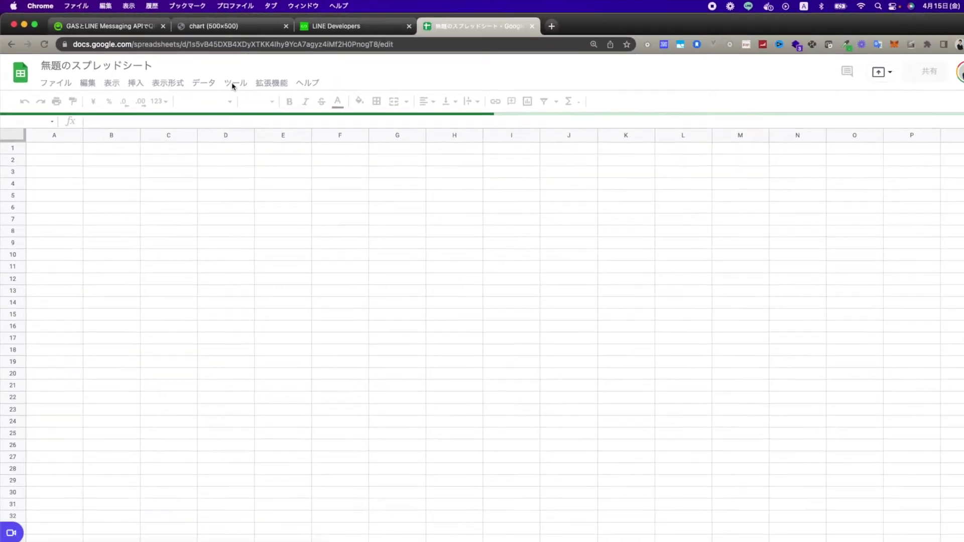
{"action": "key", "text": "super+alt+equal"}
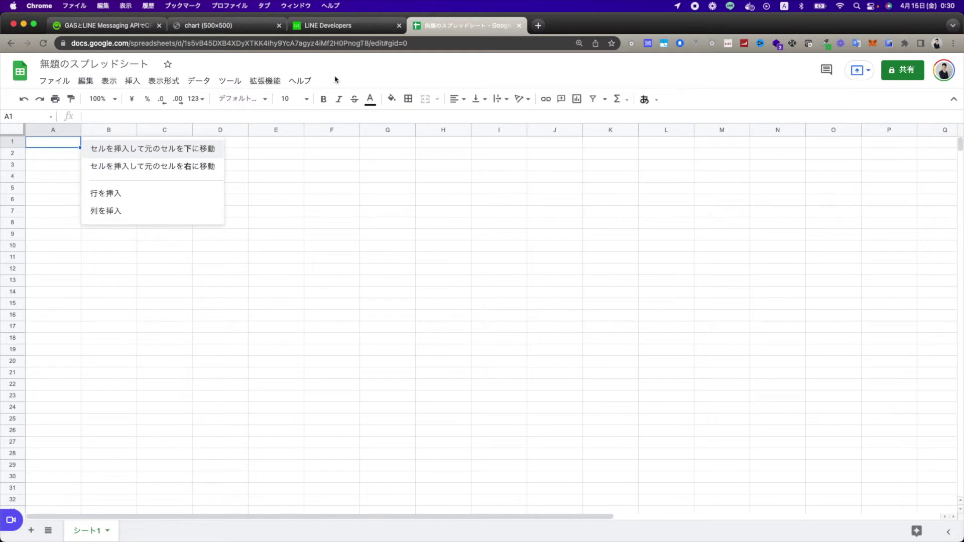
{"action": "key", "text": "Escape"}
Rename the spreadsheet as QRコード生成するためのスプレッドシート
{"action": "left_click", "coordinate": [266, 81]}
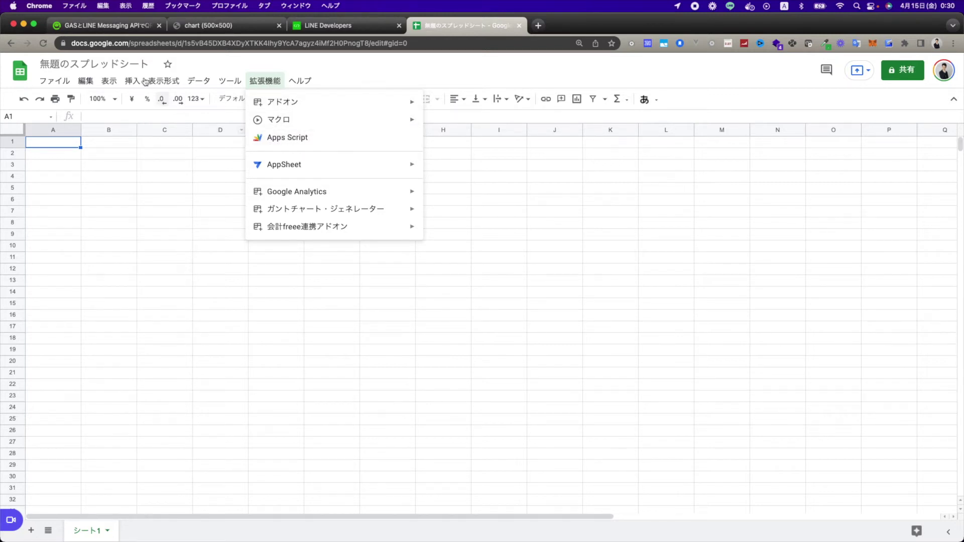
{"action": "left_click", "coordinate": [123, 64]}
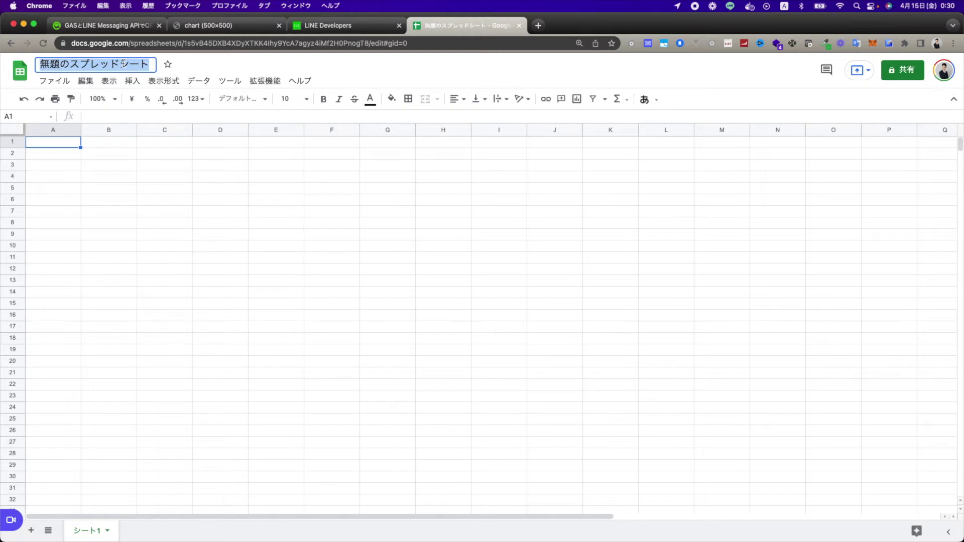
{"action": "type", "text": "QR"}
{"action": "type", "text": "ko-"}
{"action": "key", "text": "BackSpace"}
{"action": "key", "text": "BackSpace"}
{"action": "type", "text": "ko-do"}
{"action": "key", "text": "Return"}
{"action": "type", "text": "sei"}
{"action": "key", "text": "space"}
{"action": "key", "text": "Return"}
{"action": "type", "text": "surutameno"}
{"action": "key", "text": "Return"}
{"action": "type", "text": "supureddoshi-to"}
{"action": "key", "text": "Return"}
{"action": "left_click", "coordinate": [338, 65]}
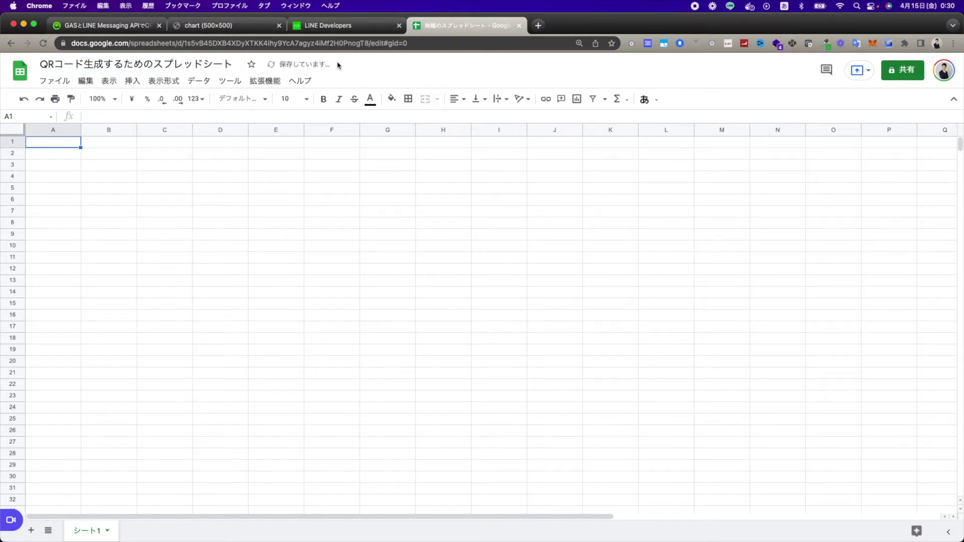
Open the spreadsheet's Apps Script editor and delete the default myFunction code from コード.gs
{"action": "left_click", "coordinate": [264, 81]}
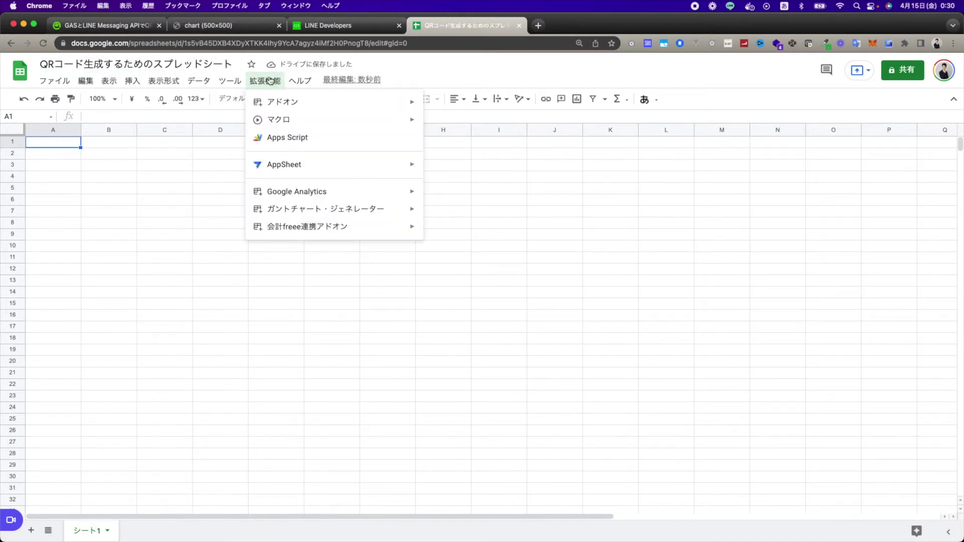
{"action": "left_click", "coordinate": [320, 139]}
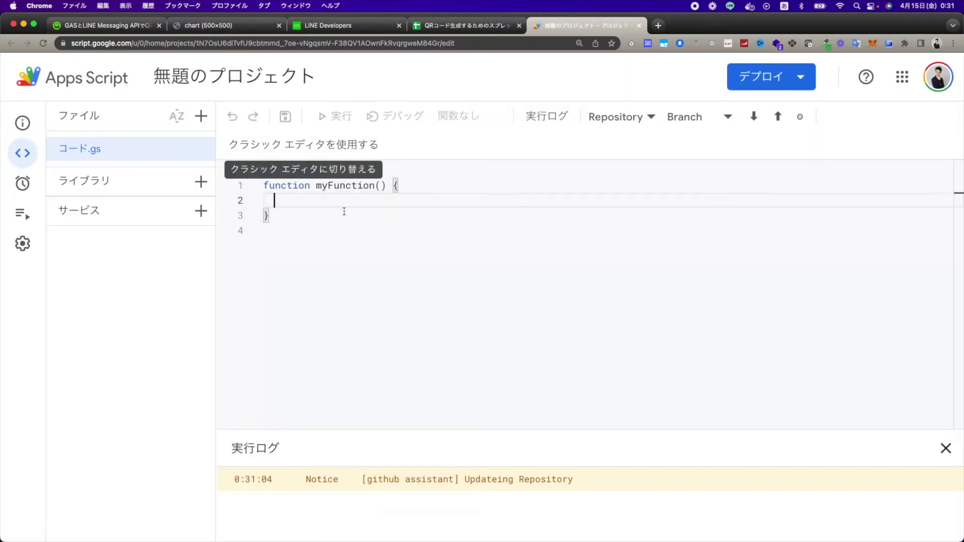
{"action": "left_click_drag", "start_coordinate": [334, 214], "coordinate": [239, 186]}
{"action": "left_click", "coordinate": [316, 216]}
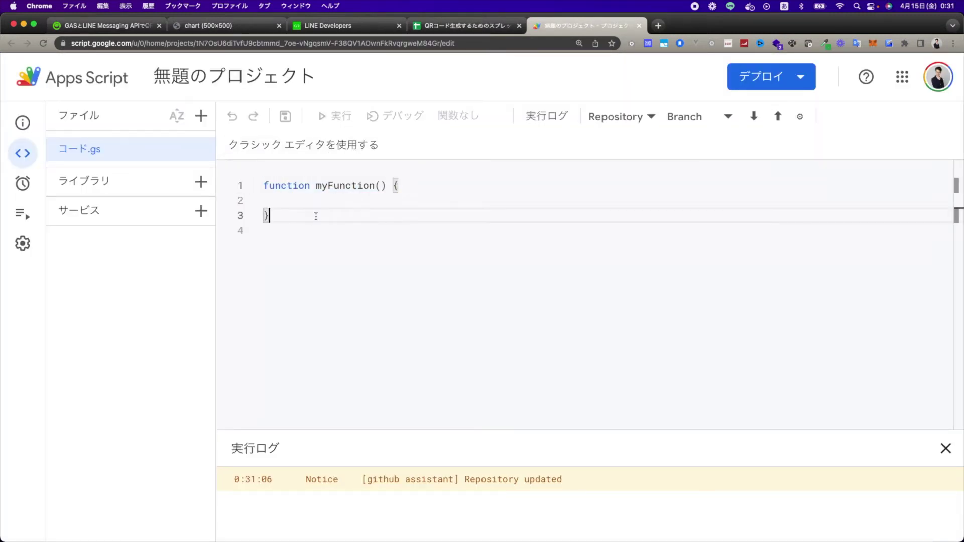
{"action": "key", "text": "BackSpace"}
{"action": "key", "text": "BackSpace"}
{"action": "key", "text": "BackSpace"}
{"action": "key", "text": "BackSpace"}
{"action": "key", "text": "BackSpace"}
{"action": "key", "text": "BackSpace"}
{"action": "key", "text": "BackSpace"}
{"action": "key", "text": "BackSpace"}
{"action": "key", "text": "BackSpace"}
{"action": "key", "text": "BackSpace"}
{"action": "key", "text": "BackSpace"}
{"action": "key", "text": "BackSpace"}
{"action": "key", "text": "BackSpace"}
{"action": "key", "text": "BackSpace"}
{"action": "key", "text": "BackSpace"}
{"action": "key", "text": "BackSpace"}
{"action": "key", "text": "BackSpace"}
{"action": "key", "text": "BackSpace"}
{"action": "key", "text": "BackSpace"}
{"action": "key", "text": "BackSpace"}
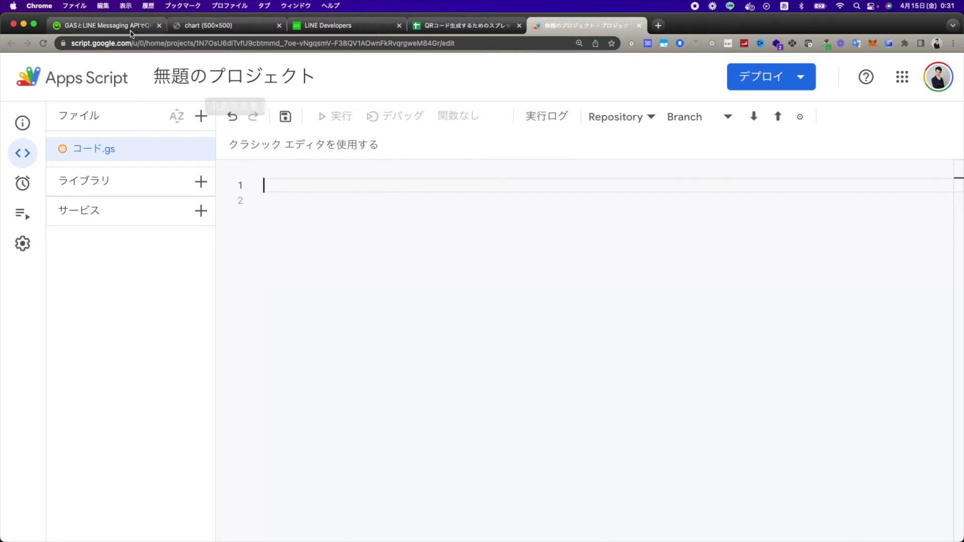
Copy the complete QR code LINE bot script from the Qiita article into コード.gs and save the project
{"action": "left_click", "coordinate": [105, 25]}
{"action": "left_click_drag", "start_coordinate": [213, 326], "coordinate": [282, 297]}
{"action": "scroll", "coordinate": [274, 437], "scroll_direction": "down", "scroll_amount": 15}
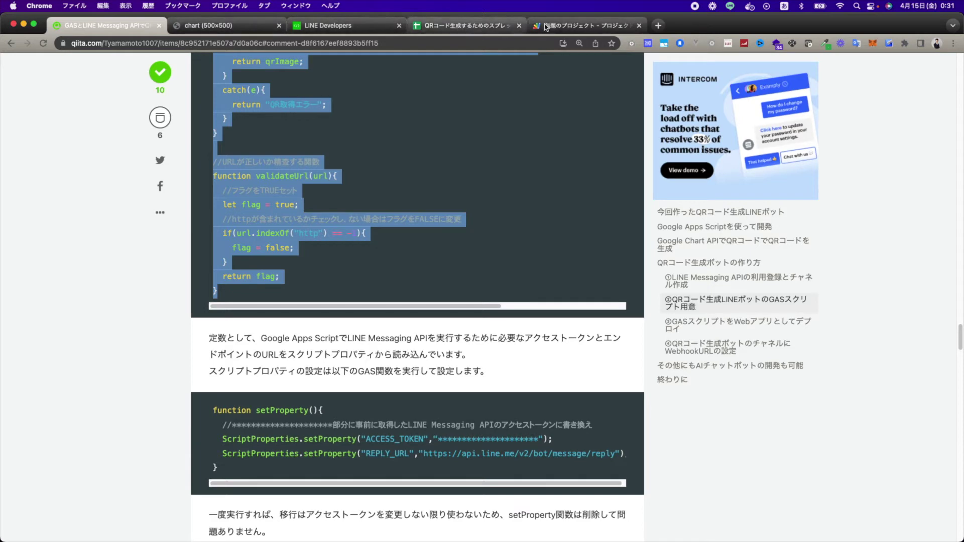
{"action": "left_click", "coordinate": [585, 25]}
{"action": "key", "text": "cmd+v"}
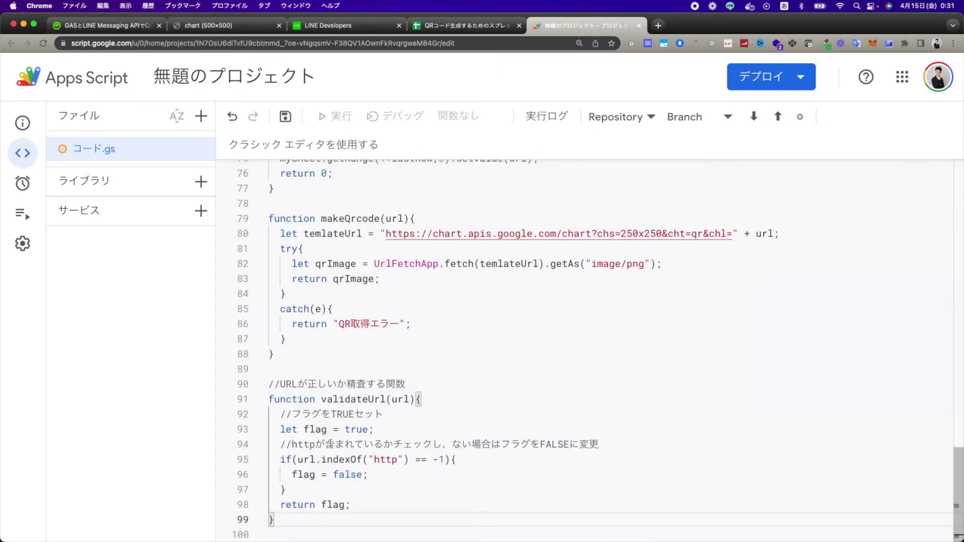
{"action": "scroll", "coordinate": [329, 445], "scroll_direction": "up", "scroll_amount": 20}
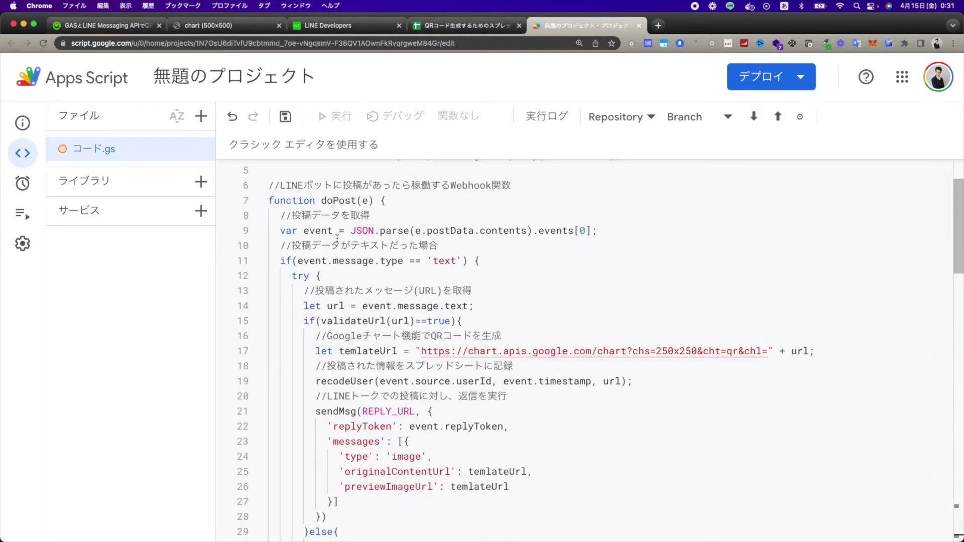
{"action": "left_click", "coordinate": [293, 124]}
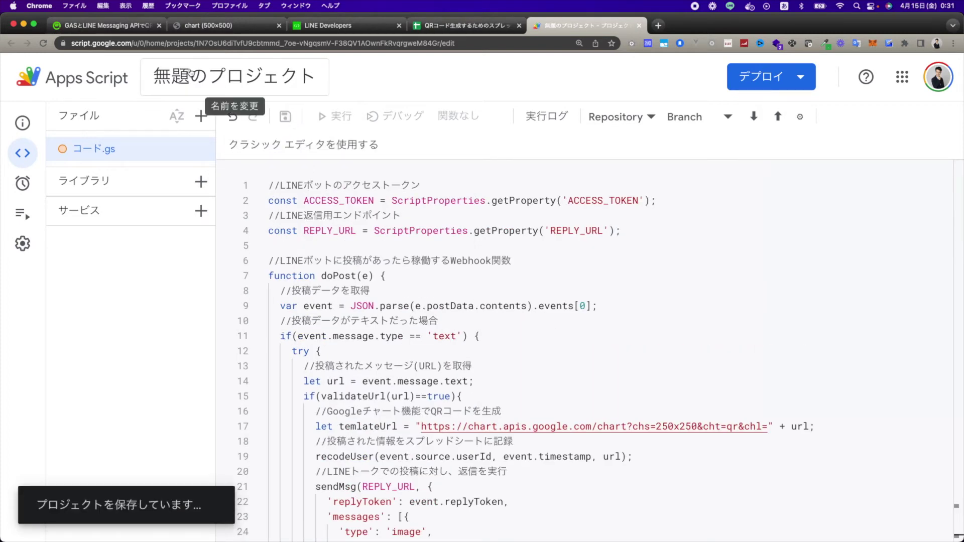
Review the ACCESS_TOKEN and REPLY_URL property lines in コード.gs, and add a script file named プロパティ
{"action": "left_click", "coordinate": [393, 200]}
{"action": "left_click_drag", "start_coordinate": [393, 200], "coordinate": [491, 199]}
{"action": "left_click_drag", "start_coordinate": [568, 200], "coordinate": [656, 201]}
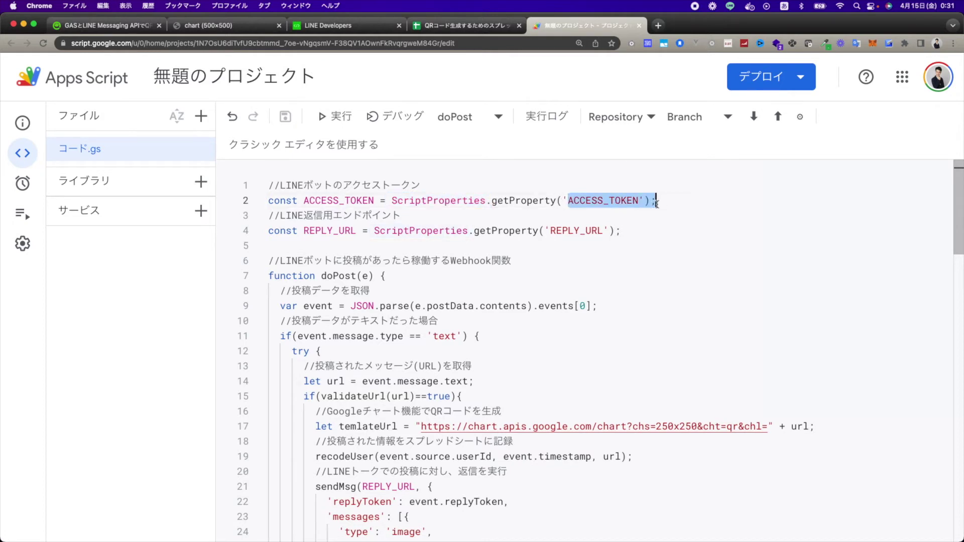
{"action": "left_click_drag", "start_coordinate": [550, 230], "coordinate": [614, 230]}
{"action": "left_click", "coordinate": [541, 260]}
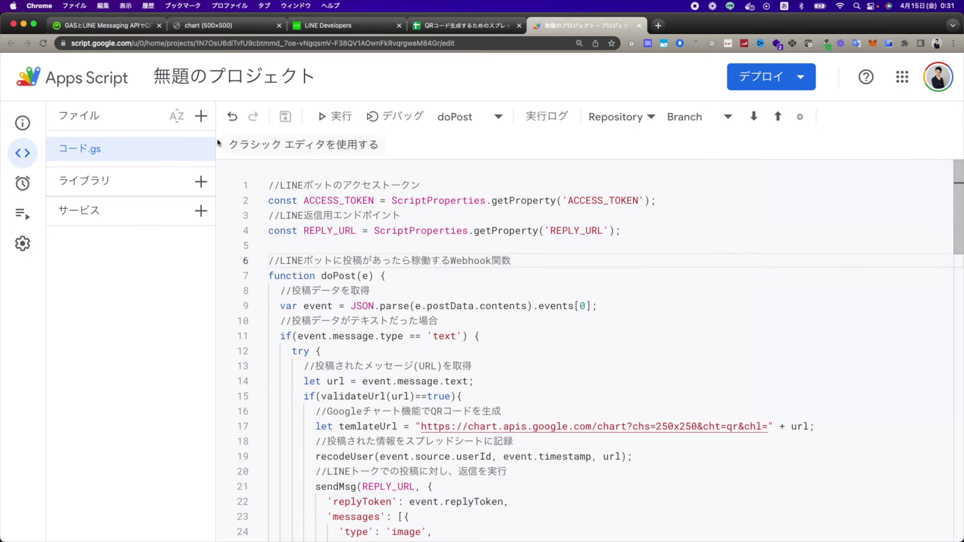
{"action": "left_click", "coordinate": [197, 120]}
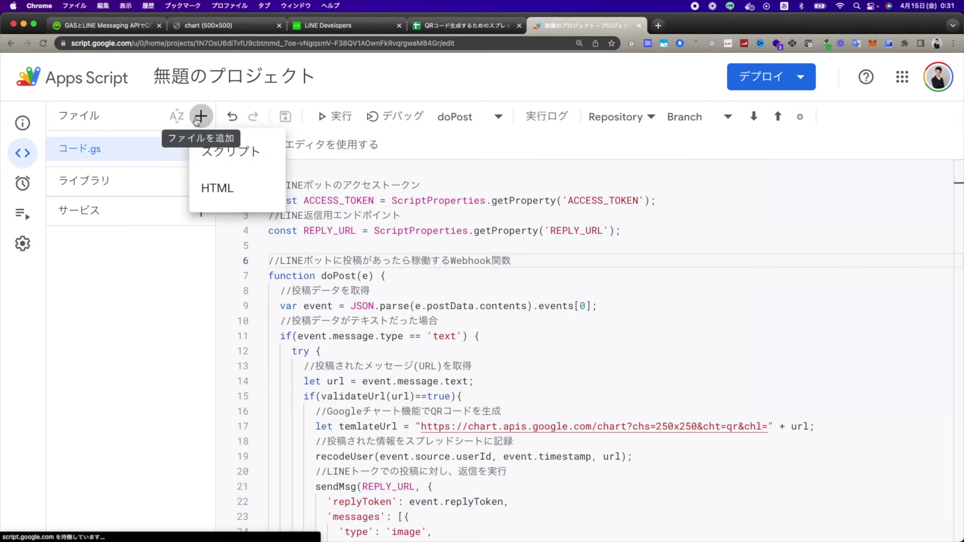
{"action": "left_click", "coordinate": [227, 164]}
{"action": "type", "text": "プロ"}
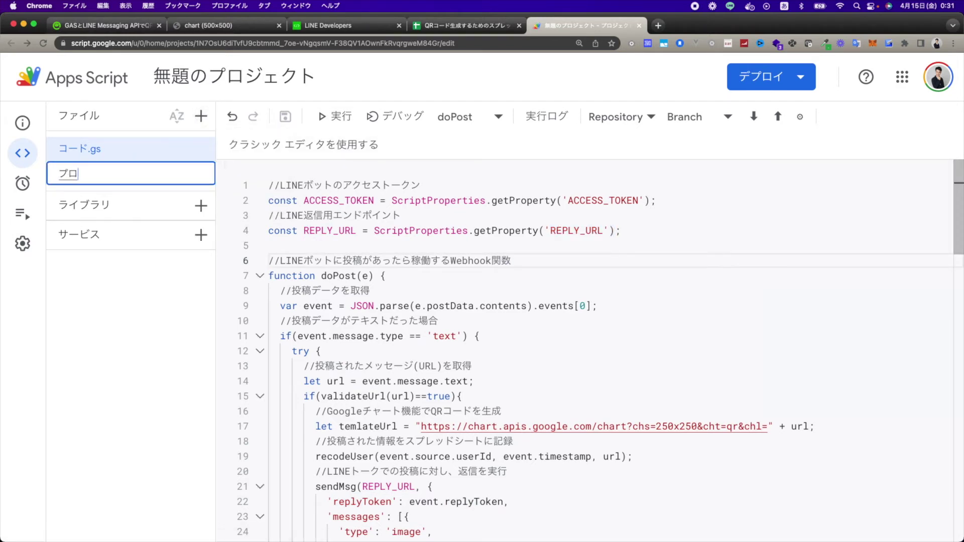
{"action": "type", "text": "パti"}
{"action": "key", "text": "Return"}
{"action": "key", "text": "Return"}
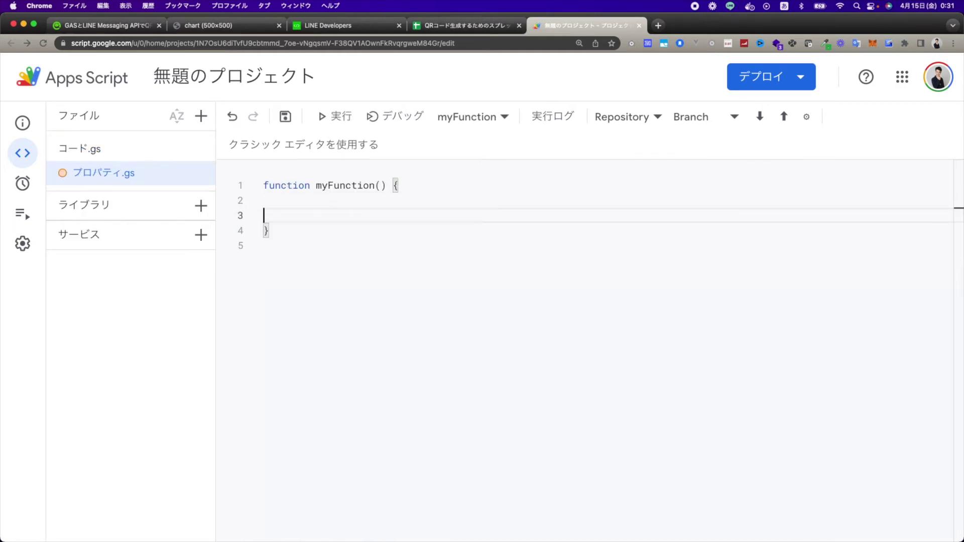
Replace the default code in プロパティ.gs with the setProperty function copied from the Qiita article
{"action": "left_click", "coordinate": [103, 25]}
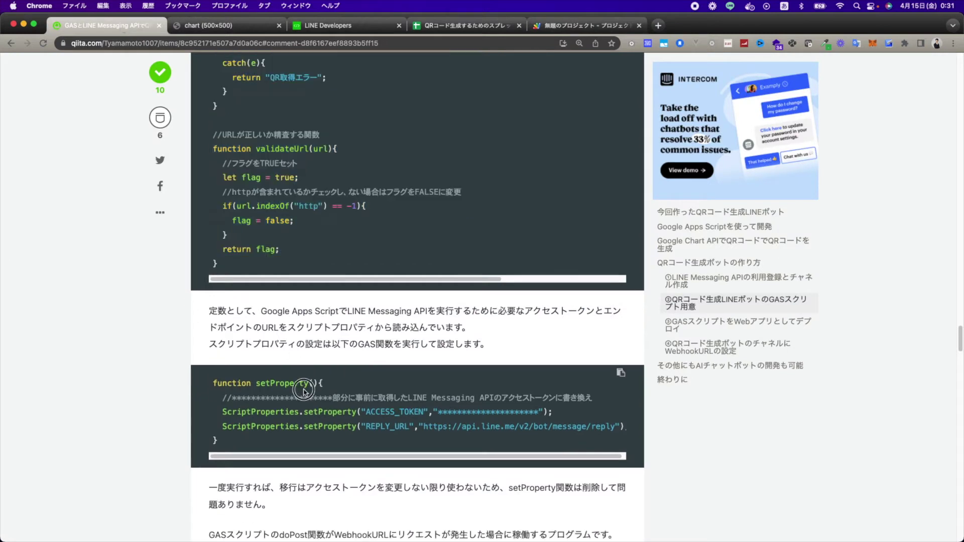
{"action": "left_click_drag", "start_coordinate": [253, 440], "coordinate": [206, 375]}
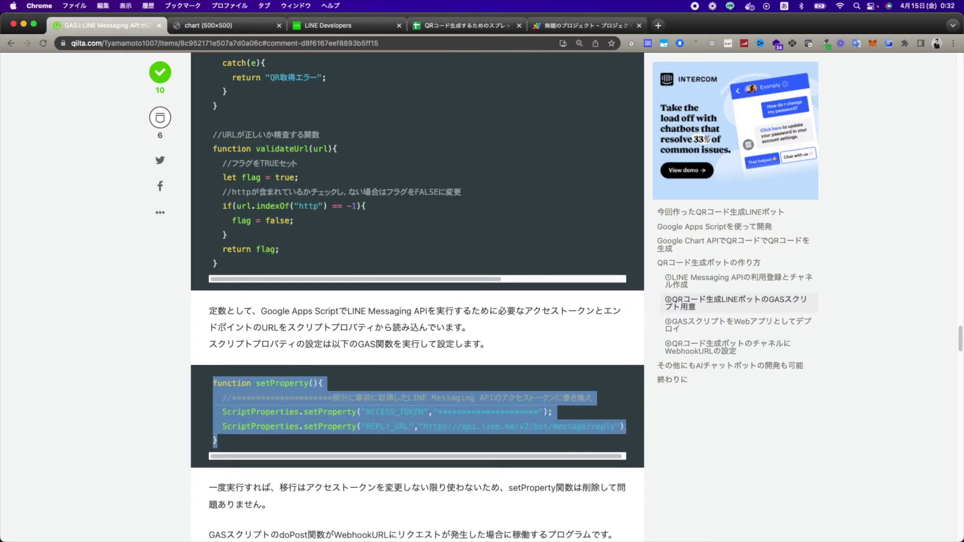
{"action": "key", "text": "super+c"}
{"action": "key", "text": "ctrl+shift+Tab"}
{"action": "key", "text": "super+a"}
{"action": "key", "text": "super+v"}
Replace the ACCESS_TOKEN placeholder in setProperty with the long-term channel access token copied from LINE Developers
{"action": "left_click_drag", "start_coordinate": [321, 186], "coordinate": [662, 217]}
{"action": "key", "text": "BackSpace"}
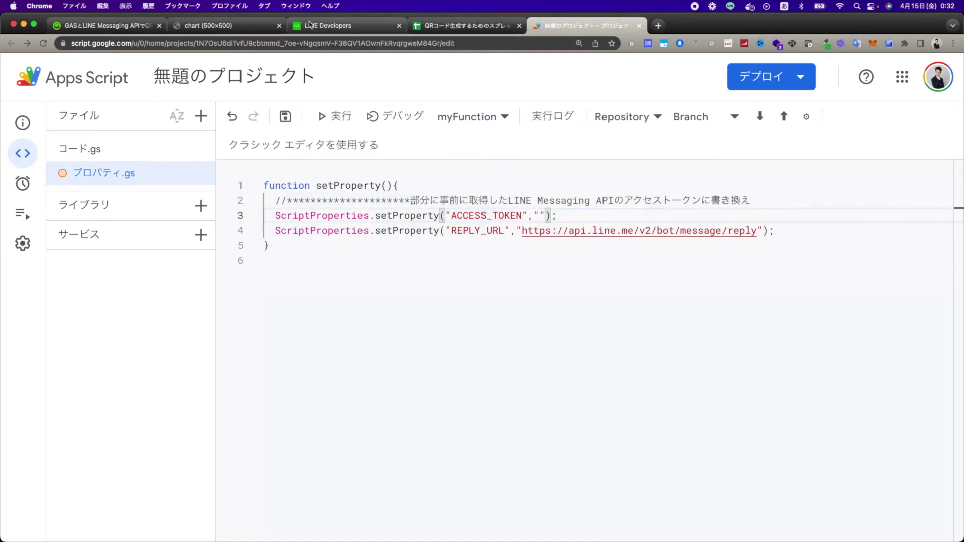
{"action": "left_click", "coordinate": [342, 25]}
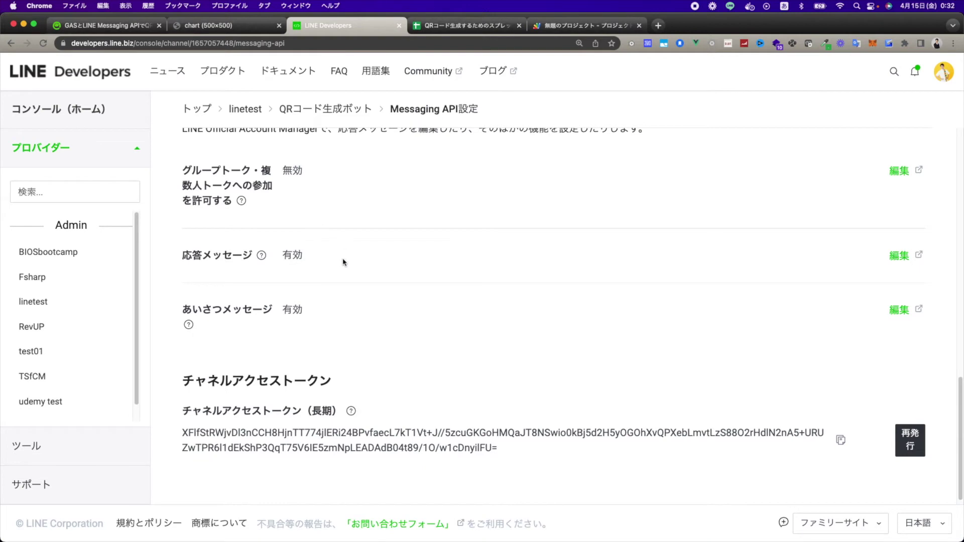
{"action": "scroll", "coordinate": [308, 357], "scroll_direction": "up", "scroll_amount": 15}
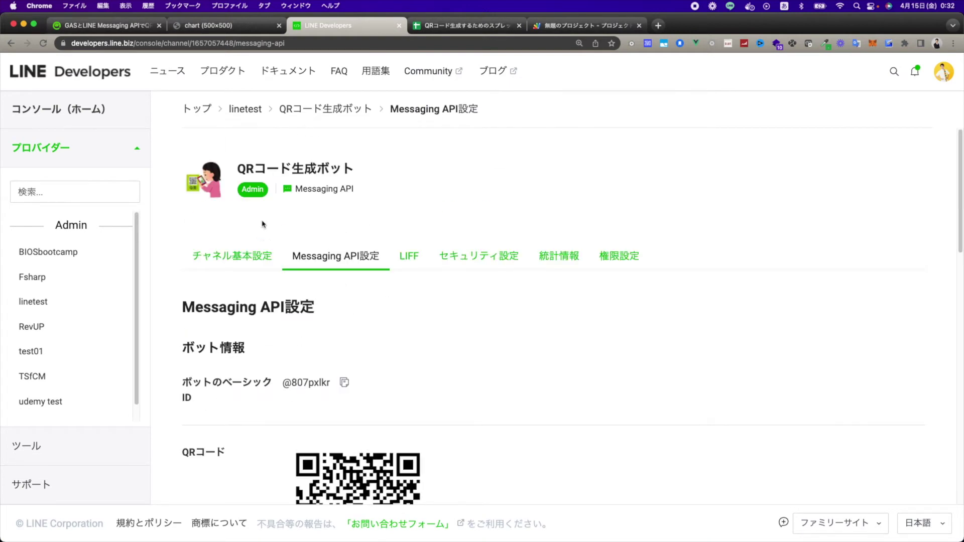
{"action": "scroll", "coordinate": [409, 337], "scroll_direction": "down", "scroll_amount": 15}
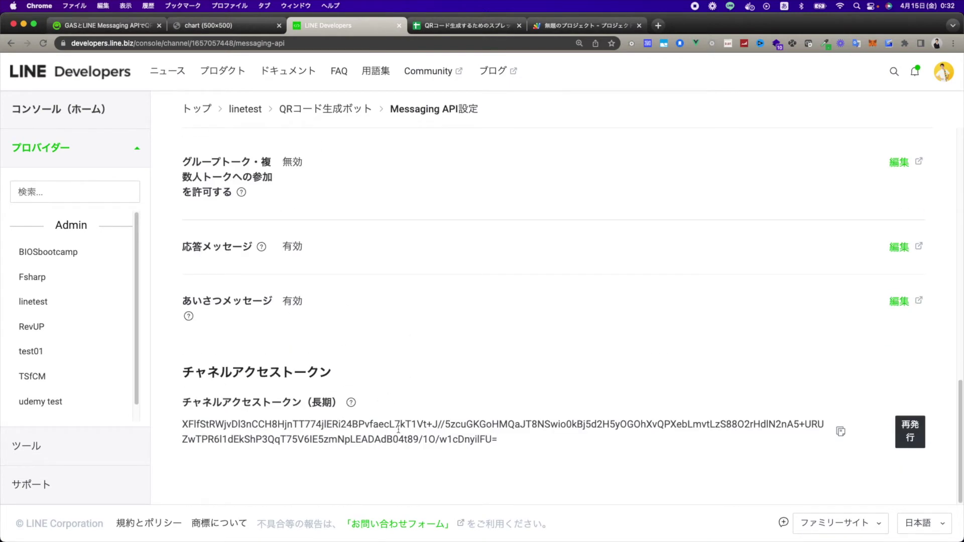
{"action": "left_click", "coordinate": [848, 434]}
{"action": "left_click", "coordinate": [301, 371]}
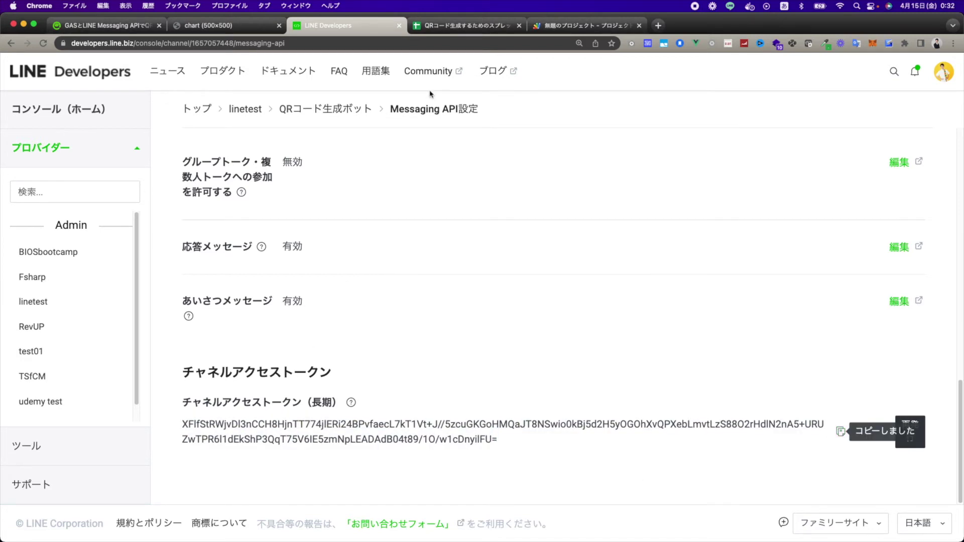
{"action": "left_click", "coordinate": [582, 26]}
{"action": "left_click", "coordinate": [538, 219]}
{"action": "key", "text": "super+v"}
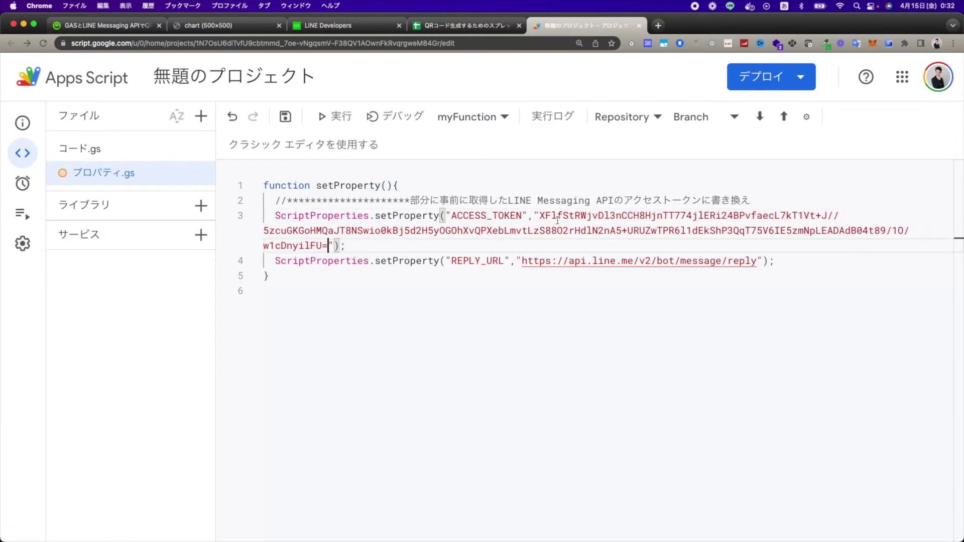
Check the quotation marks around the access token in setProperty, and view the channel access token section of LINE Developers in English
{"action": "left_click", "coordinate": [537, 216]}
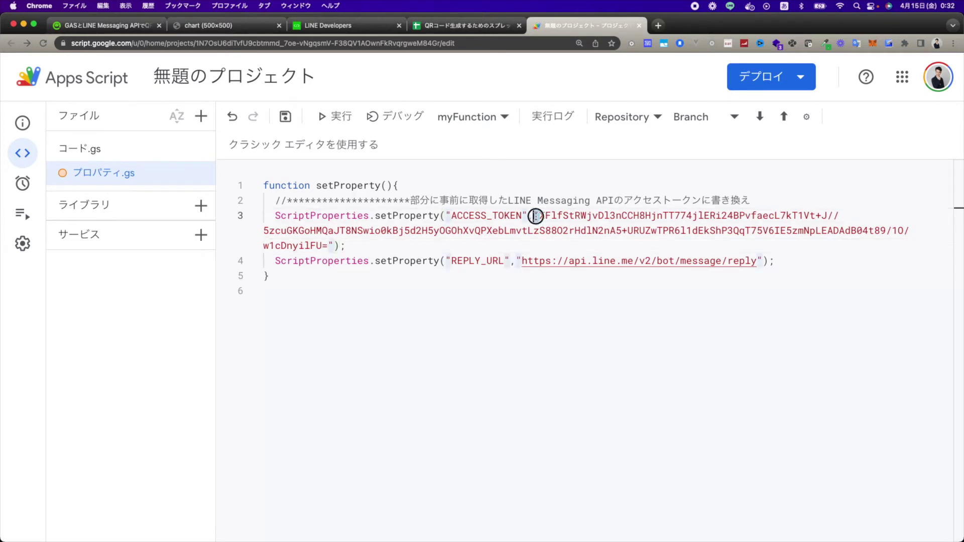
{"action": "left_click", "coordinate": [334, 246]}
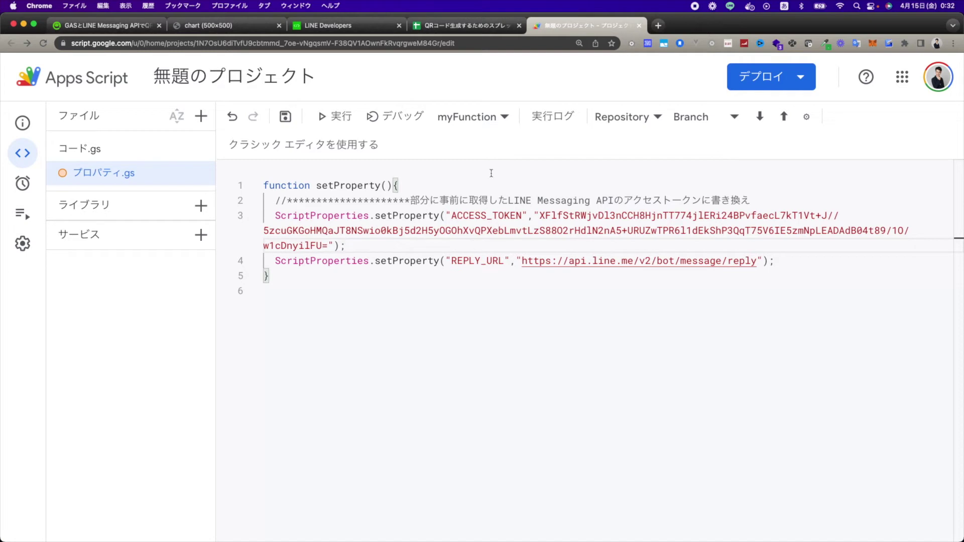
{"action": "left_click", "coordinate": [356, 32]}
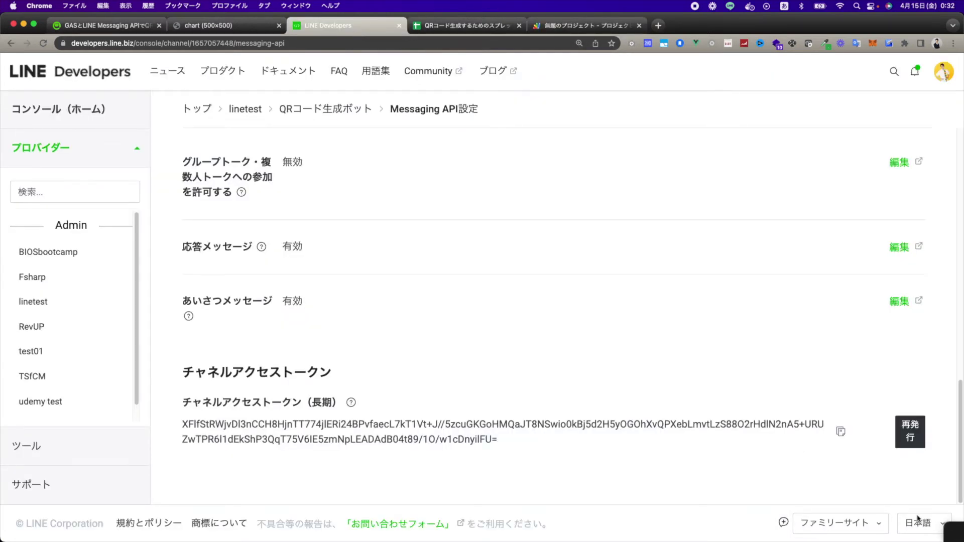
{"action": "key", "text": "super+plus"}
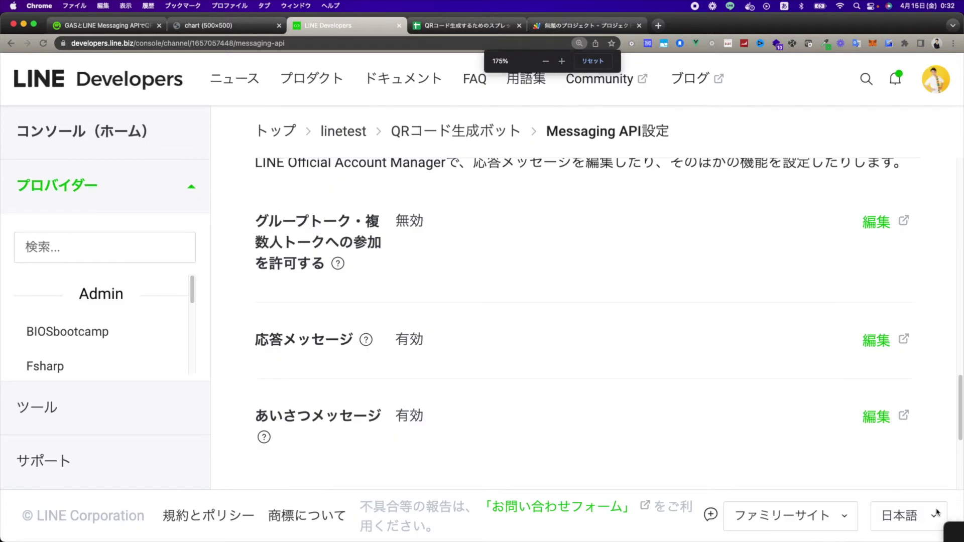
{"action": "left_click", "coordinate": [937, 513]}
{"action": "left_click", "coordinate": [909, 497]}
{"action": "scroll", "coordinate": [703, 435], "scroll_direction": "down", "scroll_amount": 10}
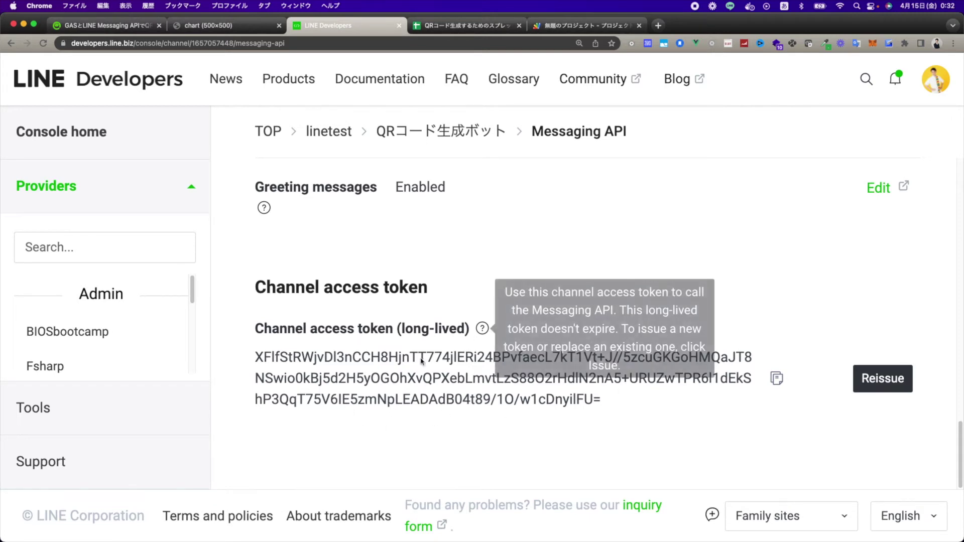
Switch the LINE Developers console language back to 日本語 and show the long-term channel access token section again
{"action": "left_click", "coordinate": [909, 515]}
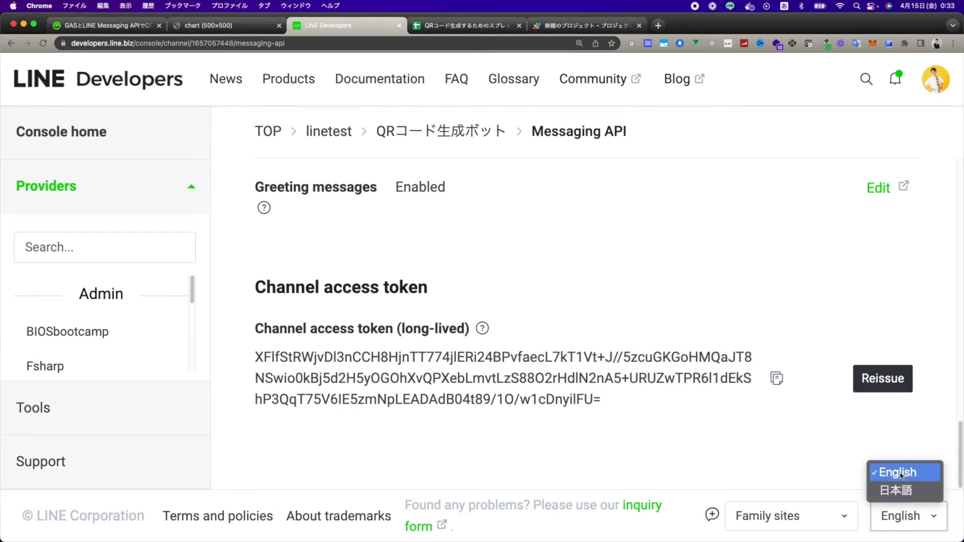
{"action": "left_click", "coordinate": [901, 489]}
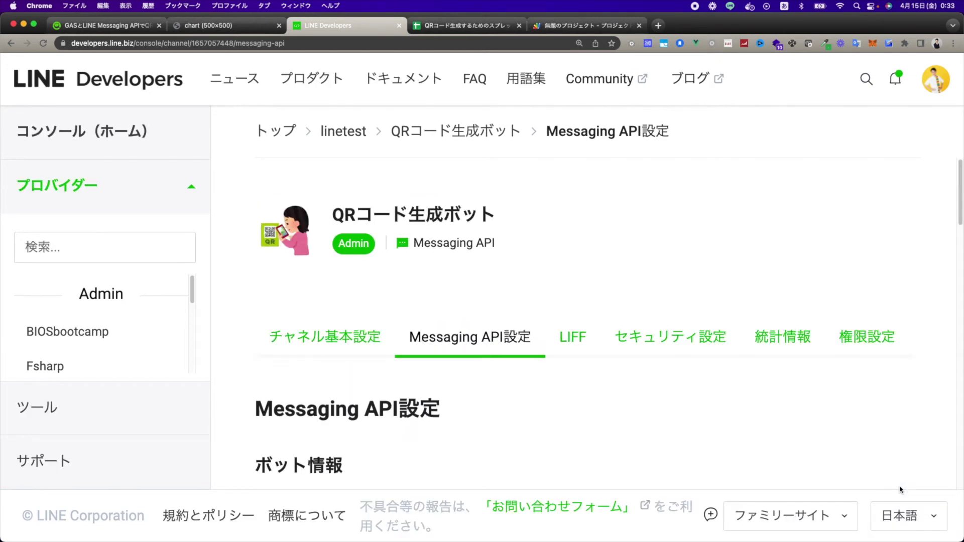
{"action": "scroll", "coordinate": [663, 438], "scroll_direction": "down", "scroll_amount": 15}
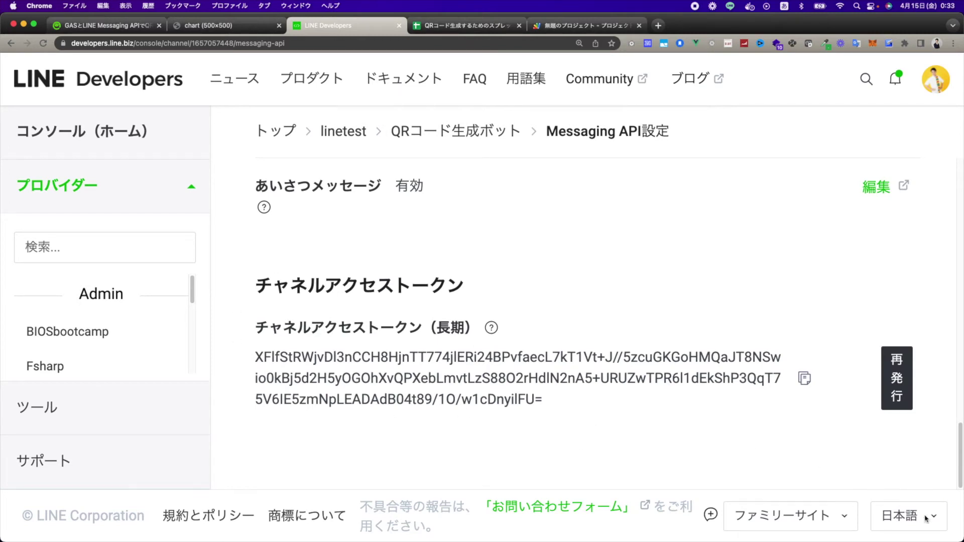
Return to the Apps Script project, save プロパティ.gs and run the setProperty function
{"action": "left_click", "coordinate": [557, 26]}
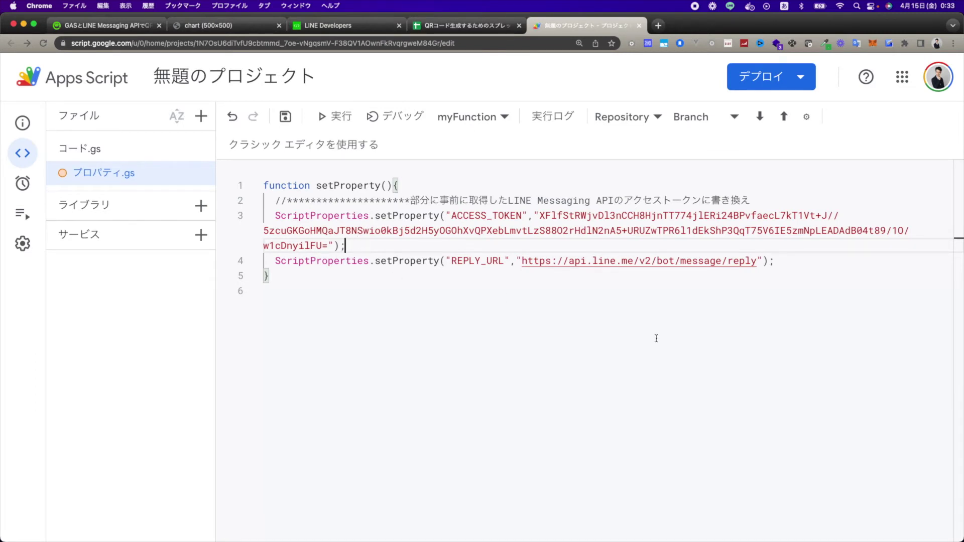
{"action": "left_click", "coordinate": [286, 116]}
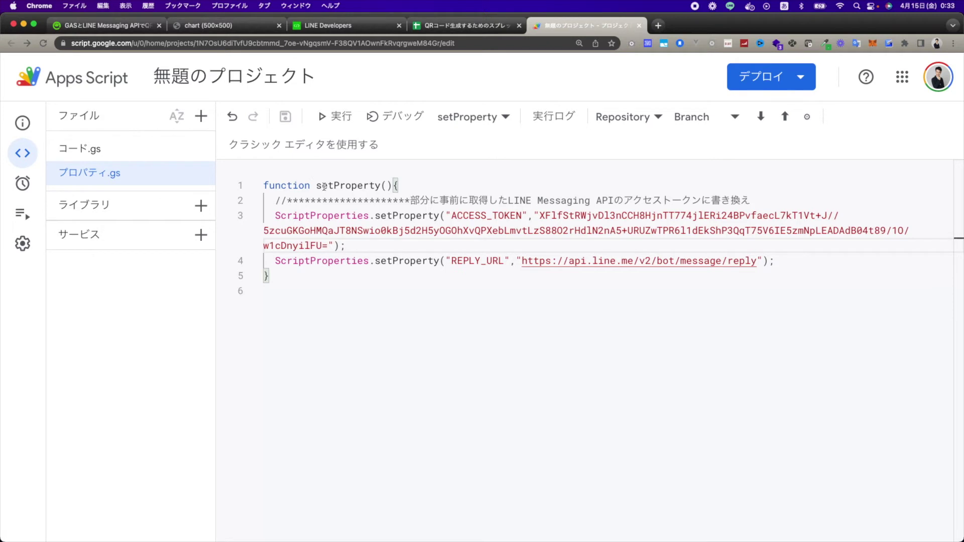
{"action": "left_click_drag", "start_coordinate": [318, 186], "coordinate": [340, 281]}
{"action": "left_click", "coordinate": [357, 244]}
{"action": "left_click", "coordinate": [343, 110]}
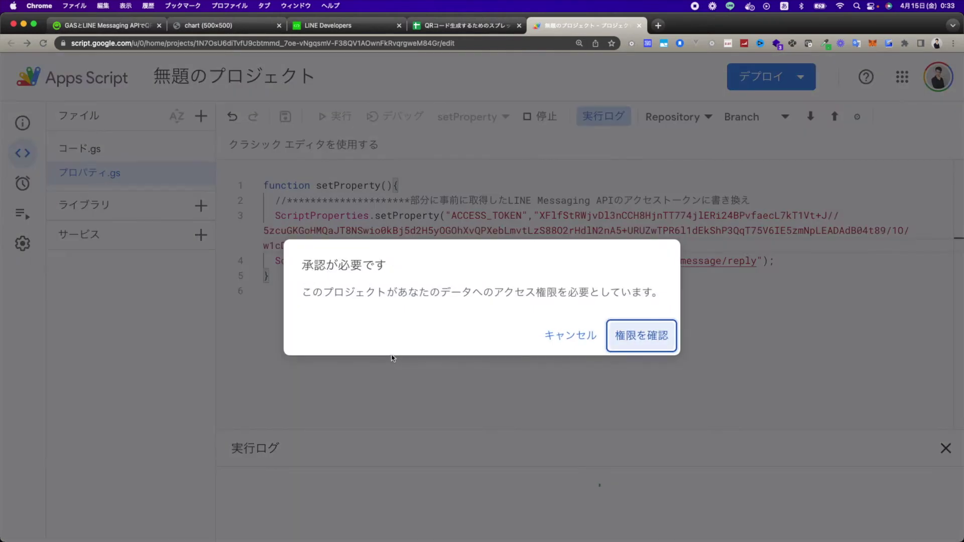
Authorize 無題のプロジェクト with the Google account, continuing past the unverified app page and allowing the spreadsheet and external service access
{"action": "left_click", "coordinate": [642, 335]}
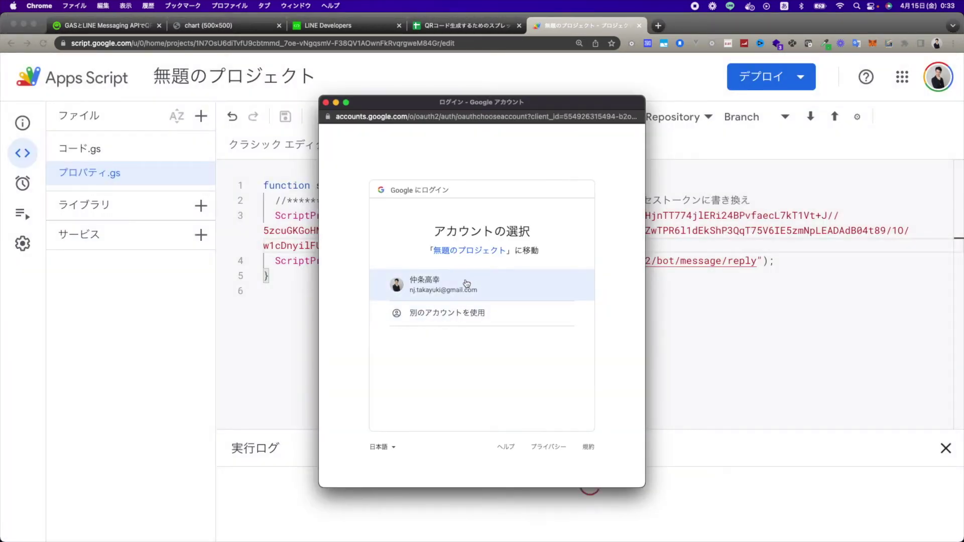
{"action": "left_click", "coordinate": [466, 283]}
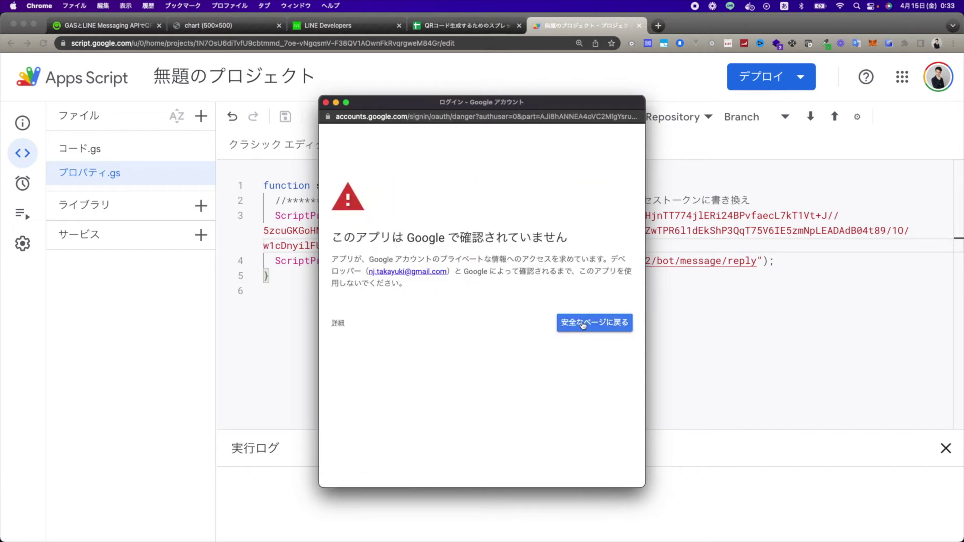
{"action": "left_click", "coordinate": [345, 324]}
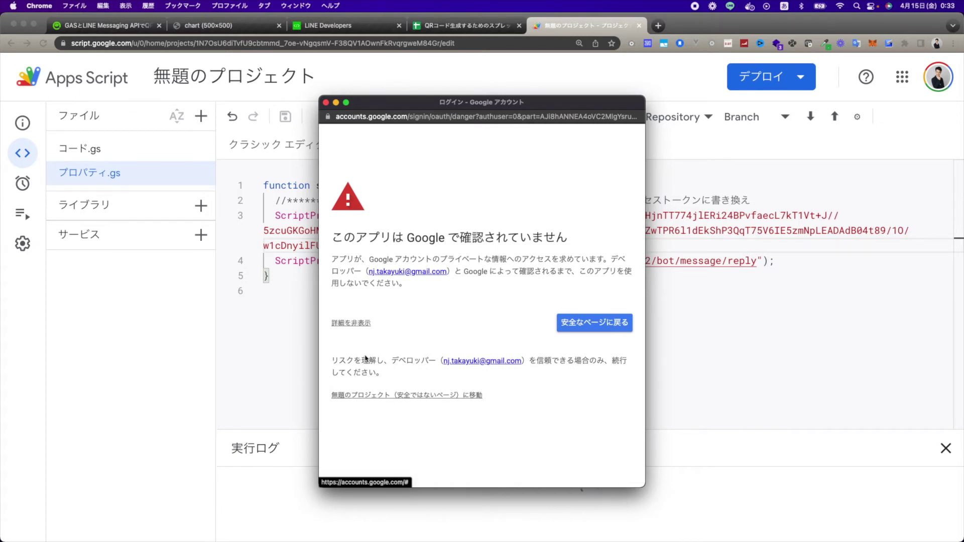
{"action": "left_click", "coordinate": [437, 395]}
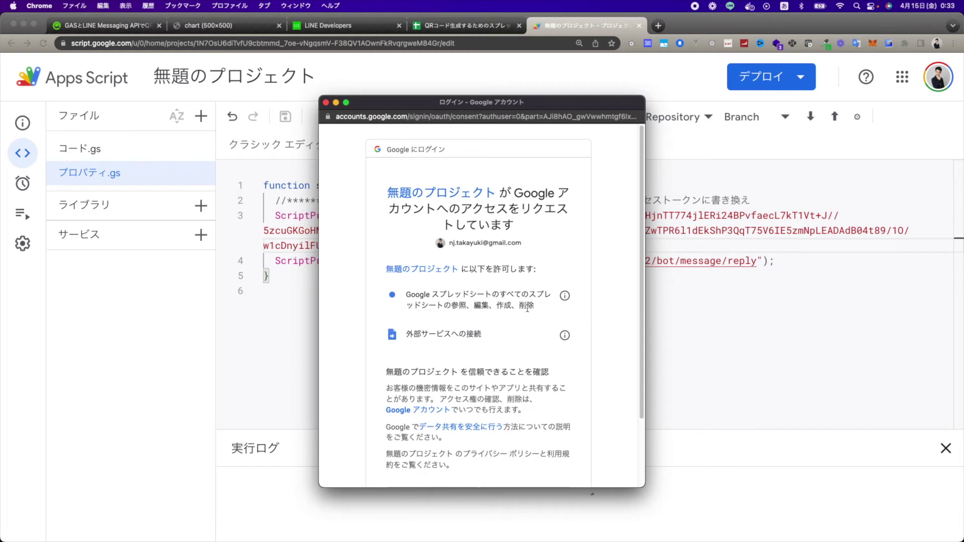
{"action": "left_click_drag", "start_coordinate": [413, 295], "coordinate": [527, 306]}
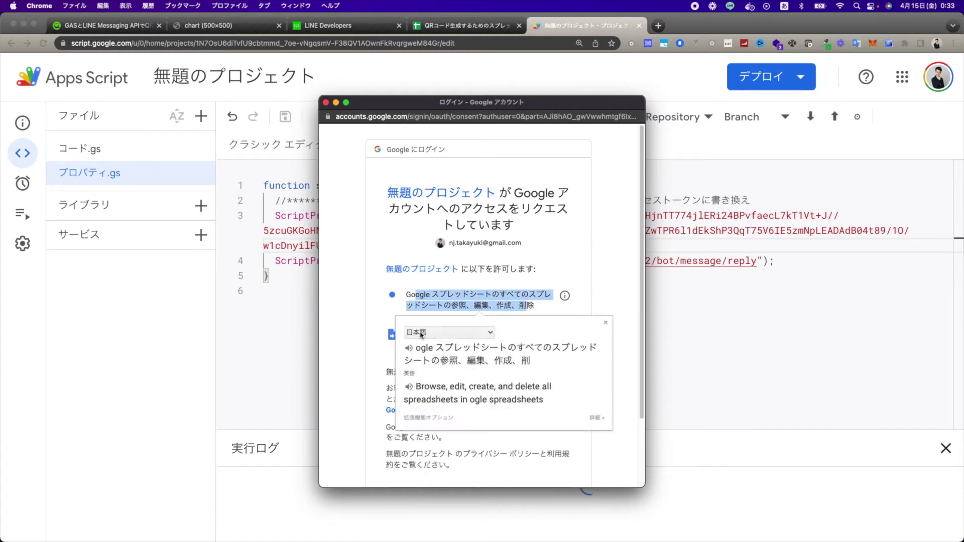
{"action": "left_click", "coordinate": [397, 311]}
{"action": "scroll", "coordinate": [607, 341], "scroll_direction": "down", "scroll_amount": 3}
{"action": "left_click", "coordinate": [545, 413]}
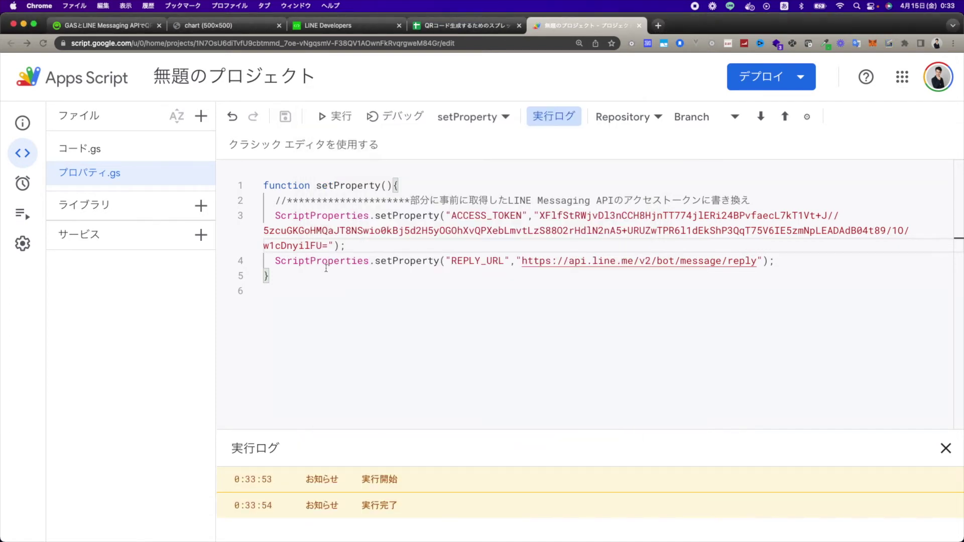
Check the ACCESS_TOKEN and REPLY_URL entries under the script properties in the project settings
{"action": "key", "text": "ctrl+a"}
{"action": "left_click", "coordinate": [475, 249]}
{"action": "left_click", "coordinate": [24, 245]}
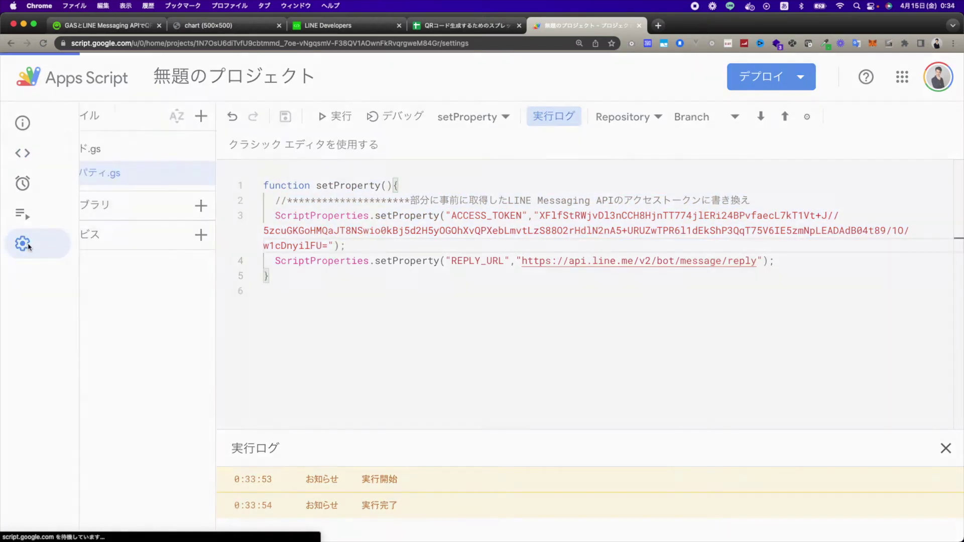
{"action": "scroll", "coordinate": [359, 366], "scroll_direction": "down", "scroll_amount": 10}
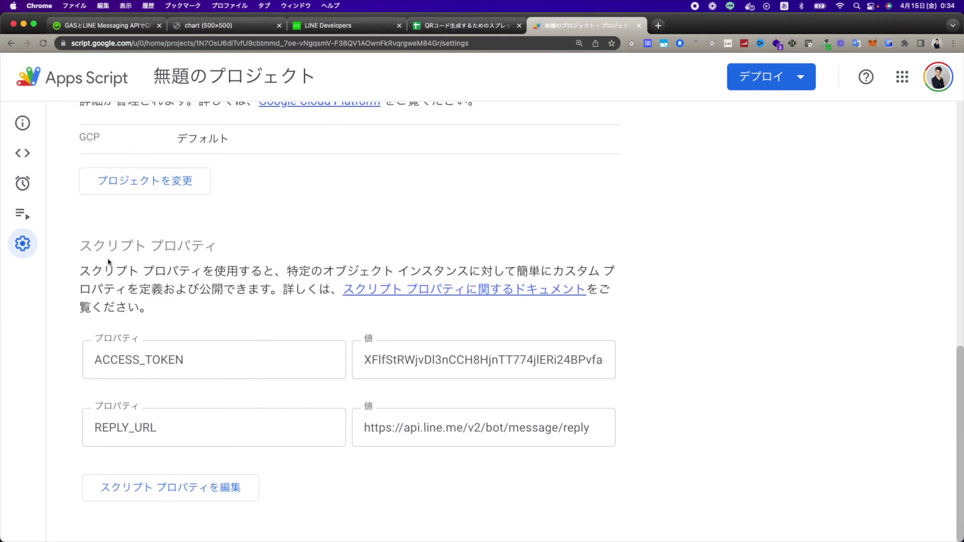
{"action": "left_click_drag", "start_coordinate": [107, 249], "coordinate": [217, 250]}
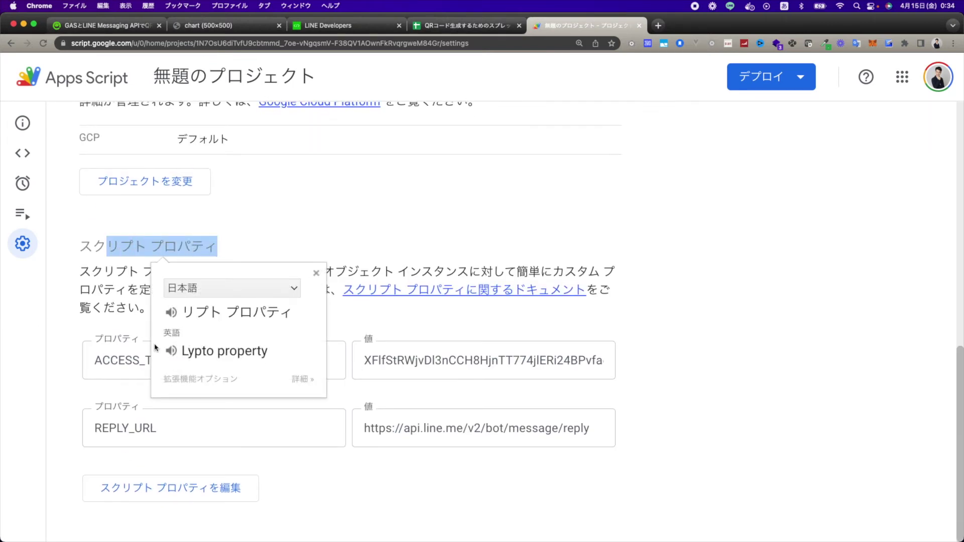
{"action": "left_click", "coordinate": [111, 345]}
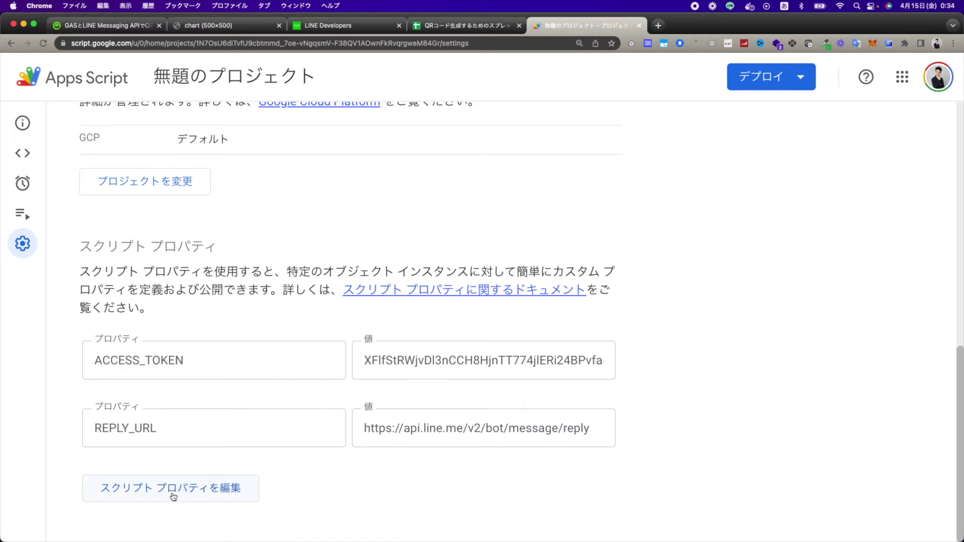
Open the script properties for editing, look over their value fields, and return to the code editor without saving
{"action": "left_click", "coordinate": [154, 489]}
{"action": "left_click", "coordinate": [516, 427]}
{"action": "double_click", "coordinate": [495, 360]}
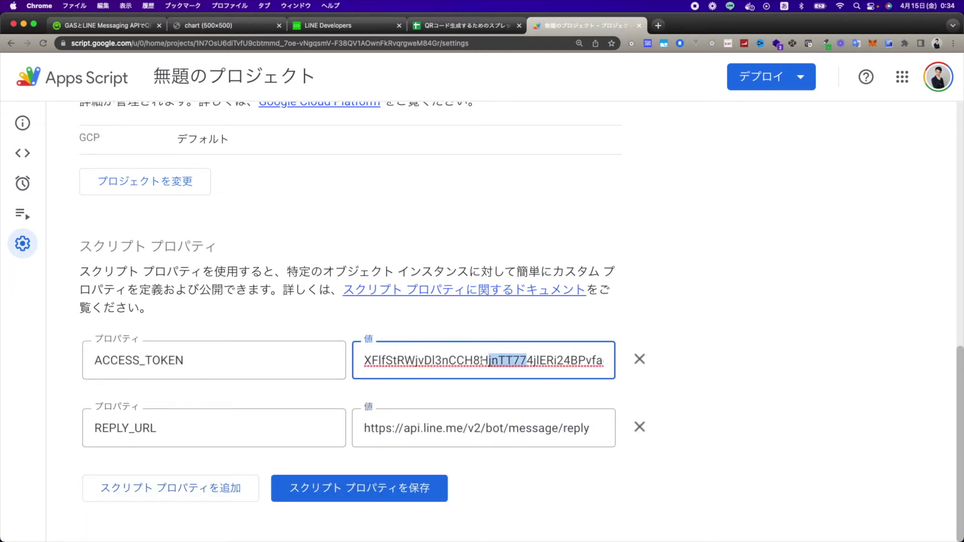
{"action": "left_click", "coordinate": [343, 230]}
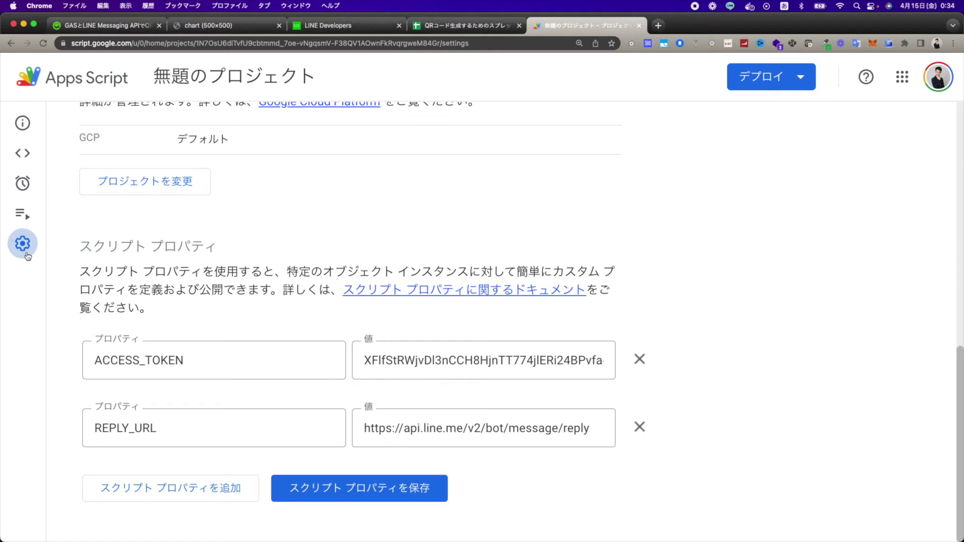
{"action": "mouse_move", "coordinate": [23, 243]}
{"action": "left_click", "coordinate": [63, 153]}
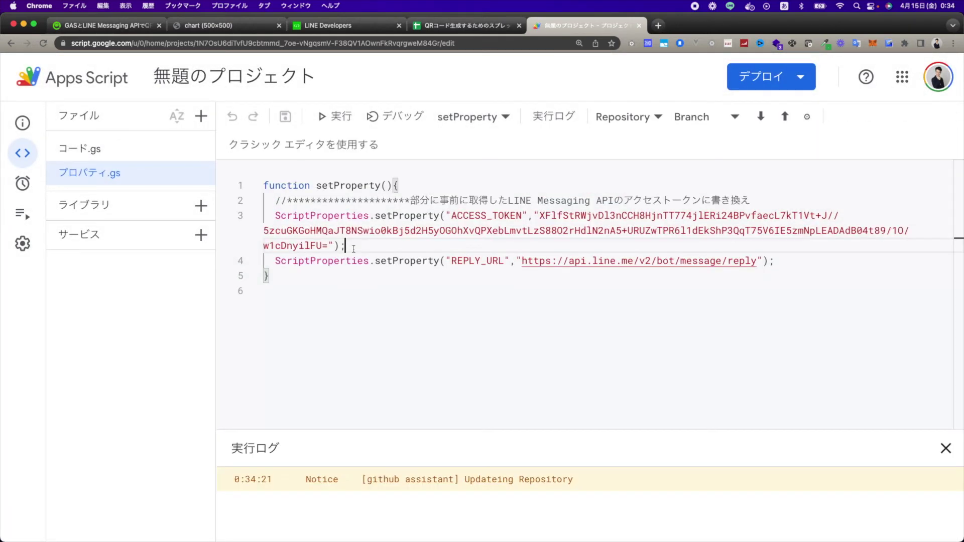
Compare the whole setProperty function with the script properties stored in the project settings
{"action": "left_click_drag", "start_coordinate": [274, 284], "coordinate": [257, 171]}
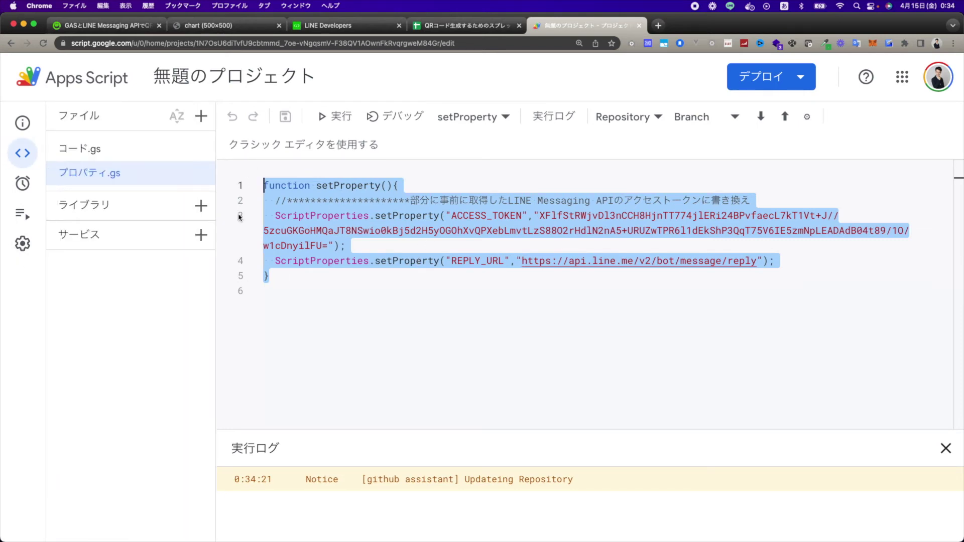
{"action": "left_click", "coordinate": [22, 243]}
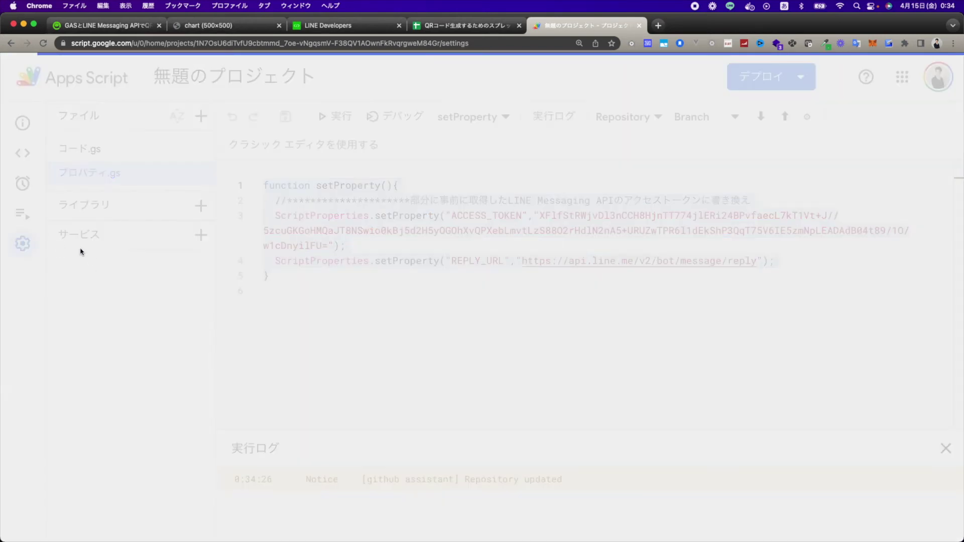
{"action": "scroll", "coordinate": [299, 276], "scroll_direction": "down", "scroll_amount": 10}
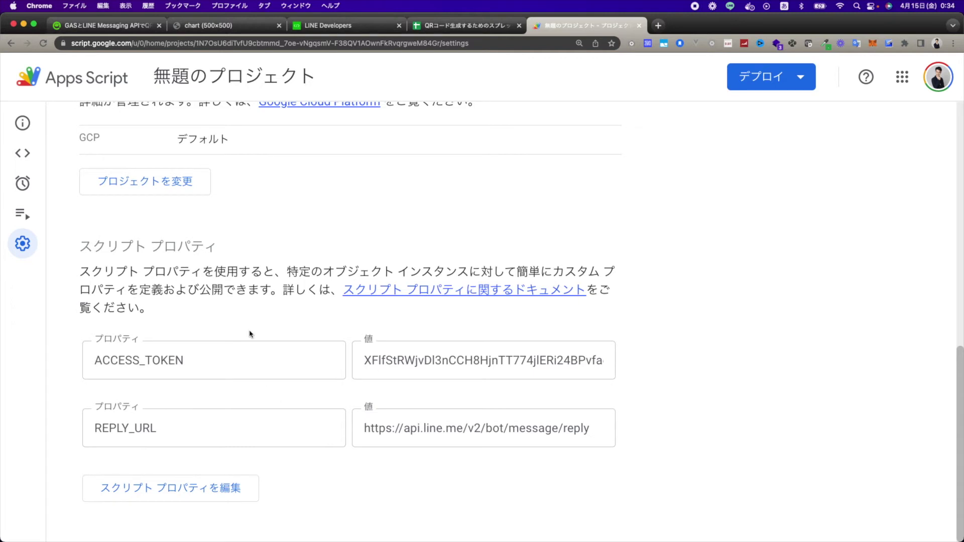
Browse the time zone options in the general project settings and close the list without choosing another one
{"action": "scroll", "coordinate": [249, 334], "scroll_direction": "up", "scroll_amount": 10}
{"action": "mouse_move", "coordinate": [44, 155]}
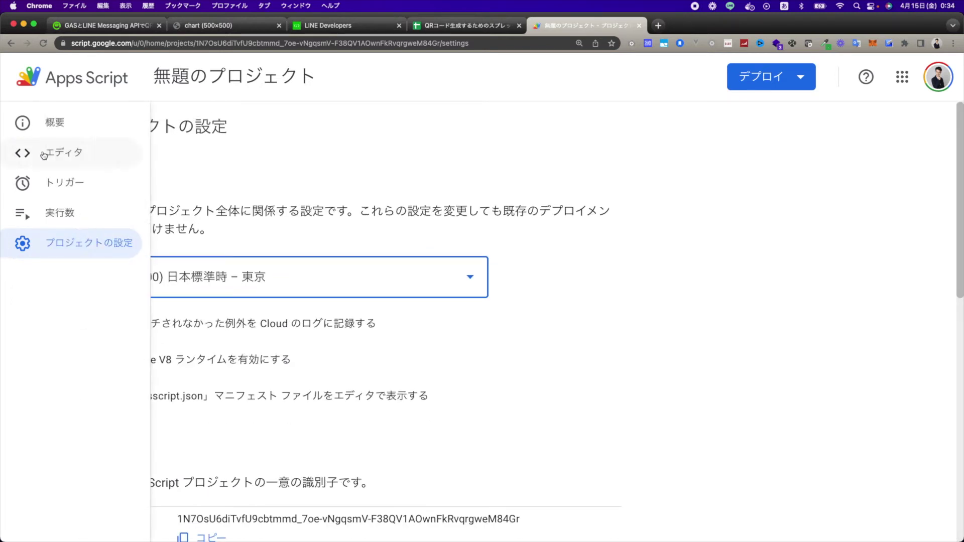
{"action": "left_click", "coordinate": [222, 278]}
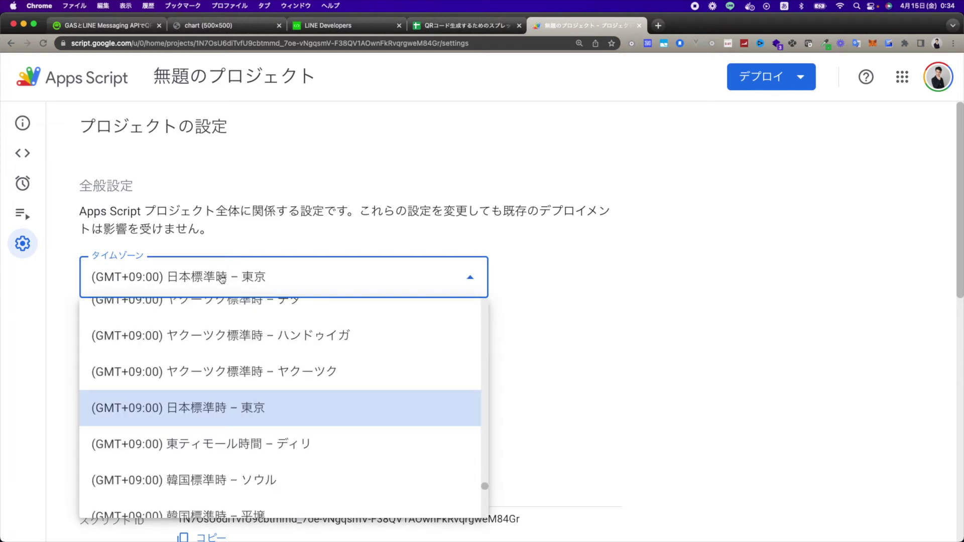
{"action": "scroll", "coordinate": [286, 431], "scroll_direction": "down", "scroll_amount": 15}
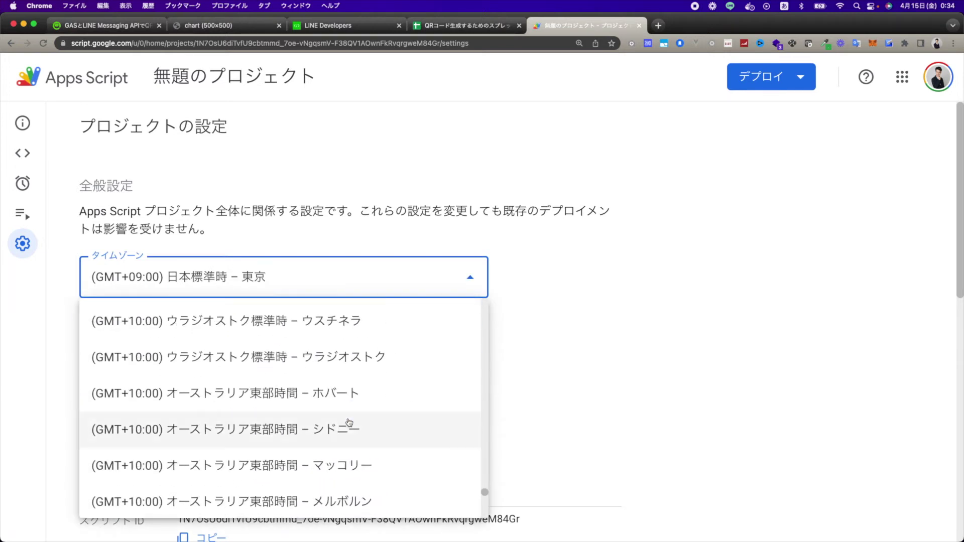
{"action": "scroll", "coordinate": [321, 427], "scroll_direction": "down", "scroll_amount": 5}
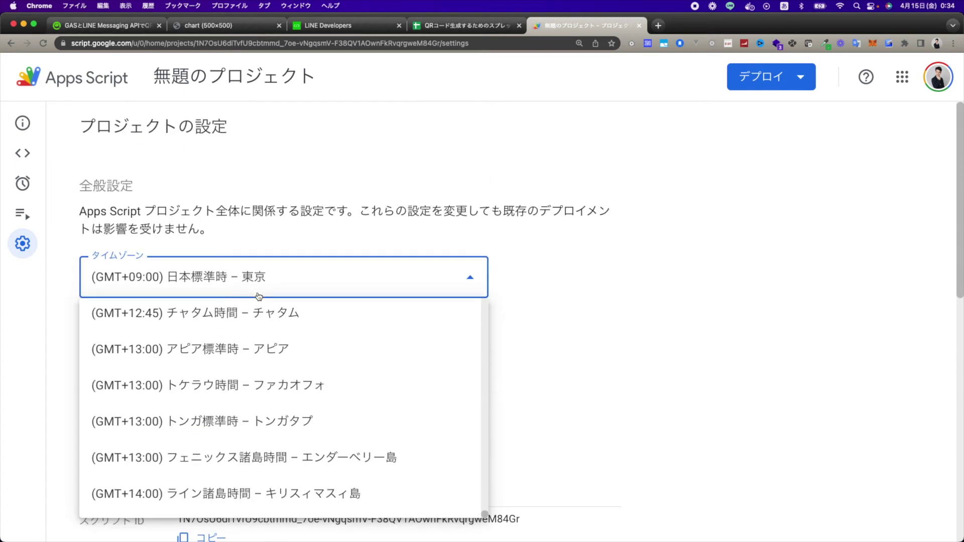
{"action": "left_click", "coordinate": [428, 233]}
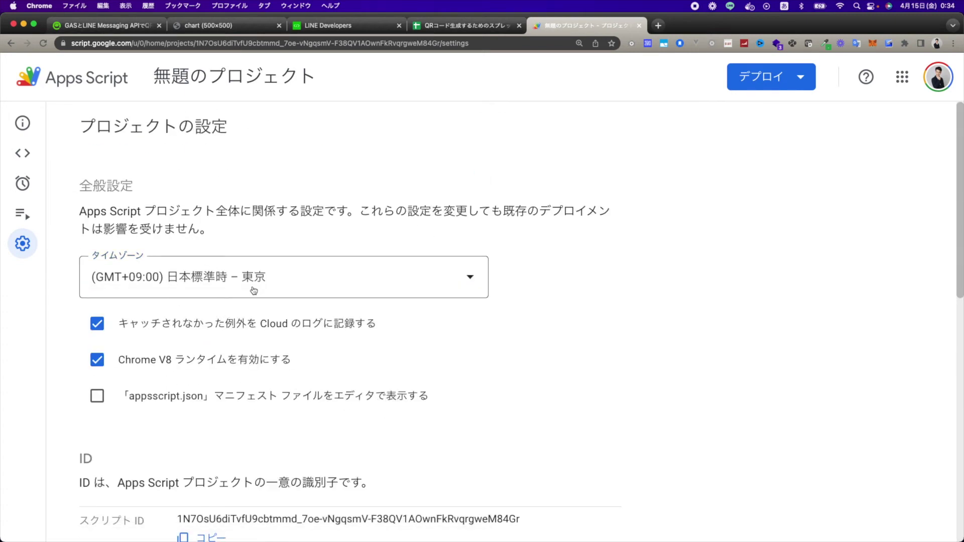
Show コード.gs in the code editor, and read the Qiita article's section on deploying the GAS script as a web app
{"action": "left_click", "coordinate": [36, 160]}
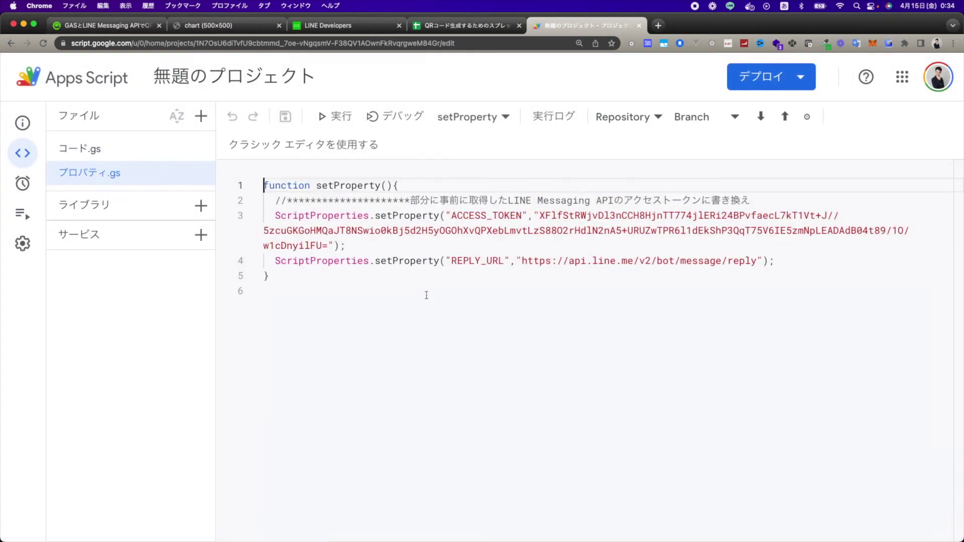
{"action": "left_click", "coordinate": [93, 156]}
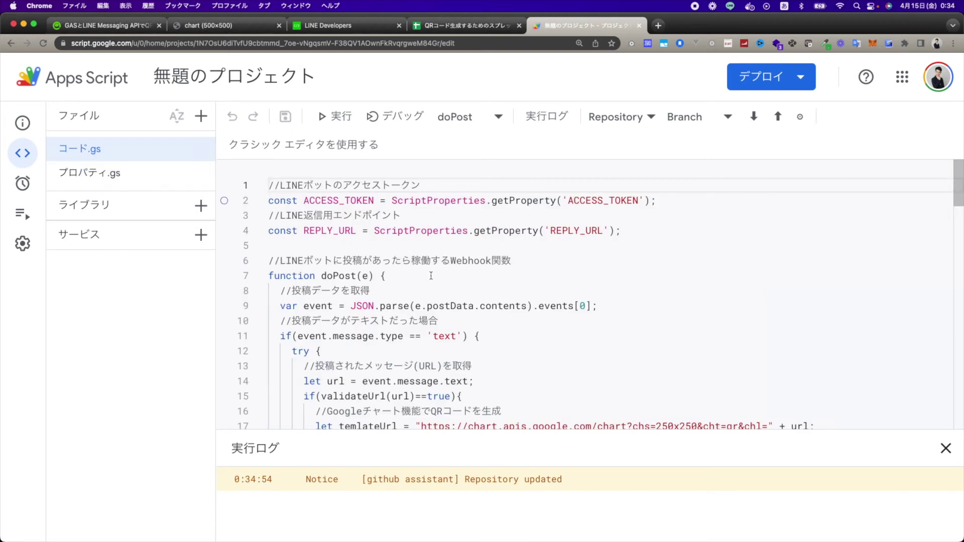
{"action": "left_click", "coordinate": [99, 31]}
{"action": "scroll", "coordinate": [419, 344], "scroll_direction": "down", "scroll_amount": 5}
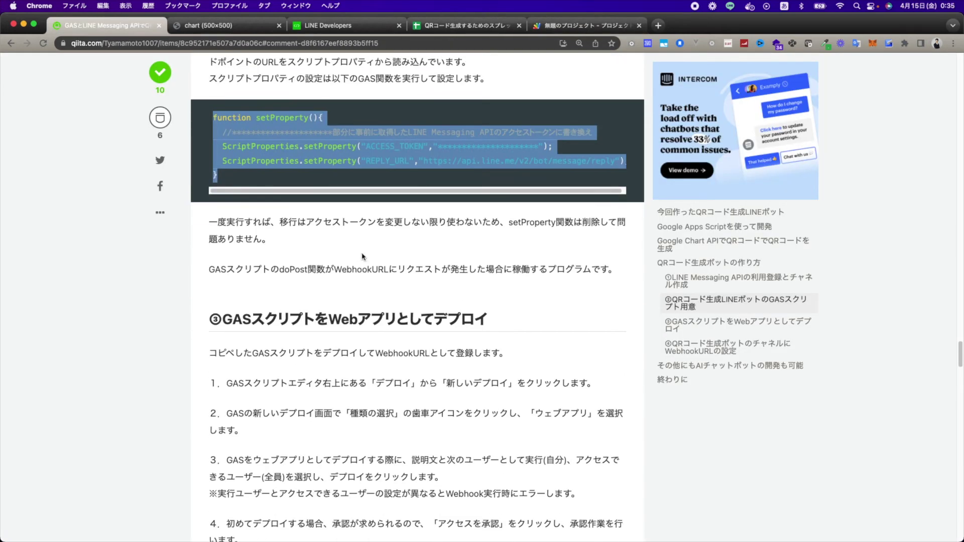
Read the Qiita article's steps for deploying the GAS script as a web app and registering it as the WebhookURL
{"action": "scroll", "coordinate": [308, 303], "scroll_direction": "down", "scroll_amount": 1}
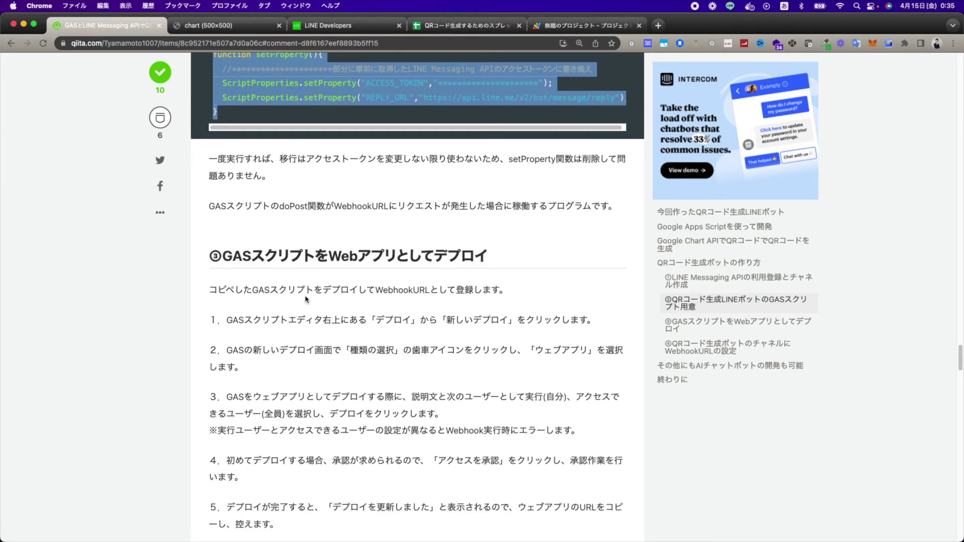
{"action": "scroll", "coordinate": [310, 281], "scroll_direction": "down", "scroll_amount": 1}
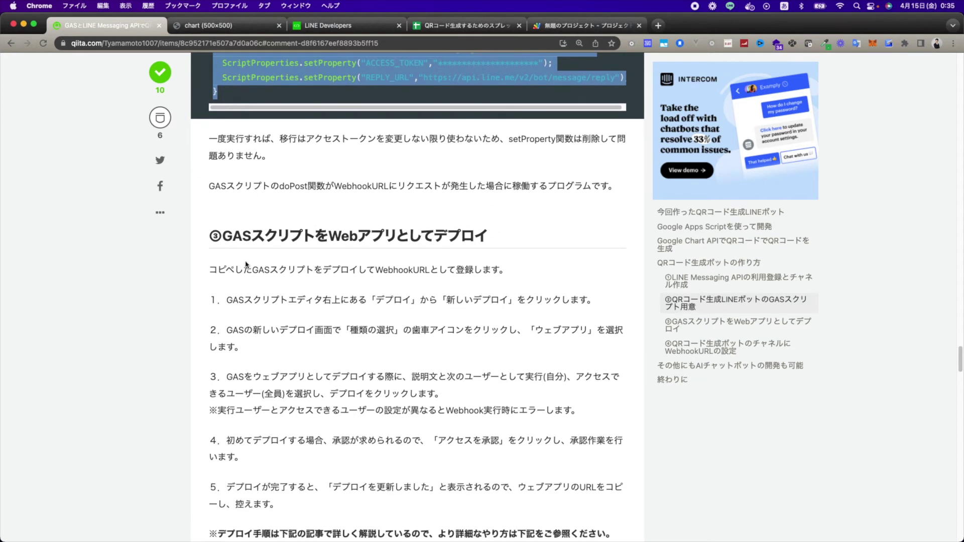
{"action": "left_click_drag", "start_coordinate": [217, 266], "coordinate": [497, 273]}
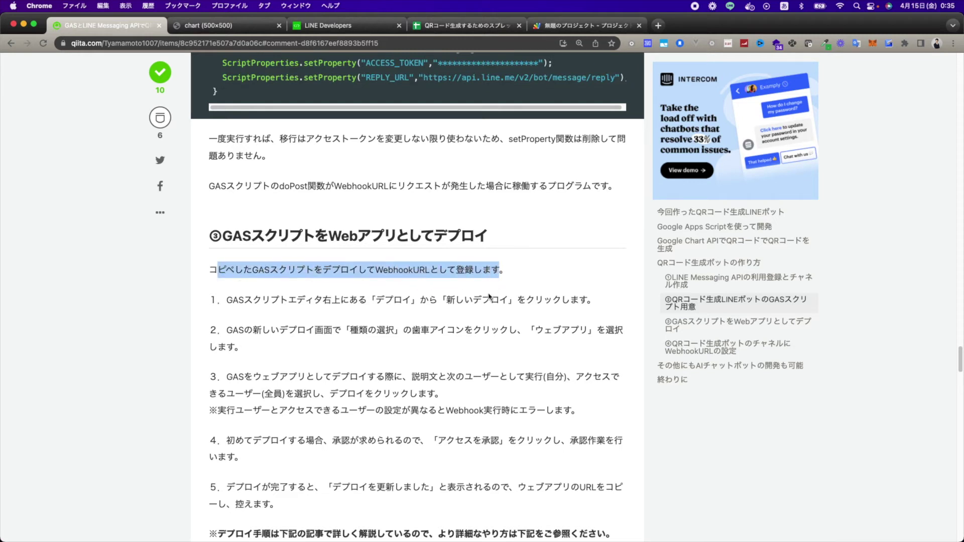
{"action": "scroll", "coordinate": [546, 306], "scroll_direction": "down", "scroll_amount": 2}
{"action": "left_click", "coordinate": [546, 306]}
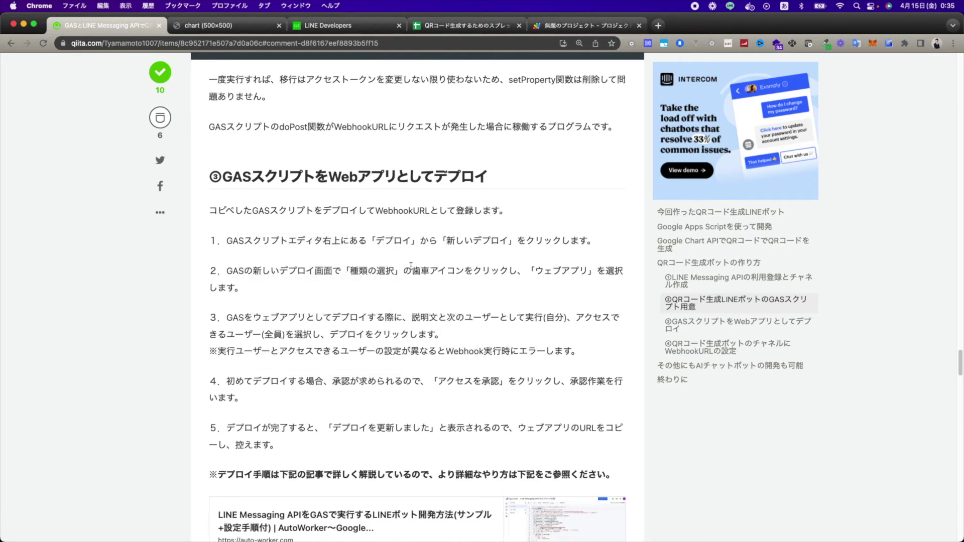
{"action": "left_click_drag", "start_coordinate": [375, 211], "coordinate": [429, 211]}
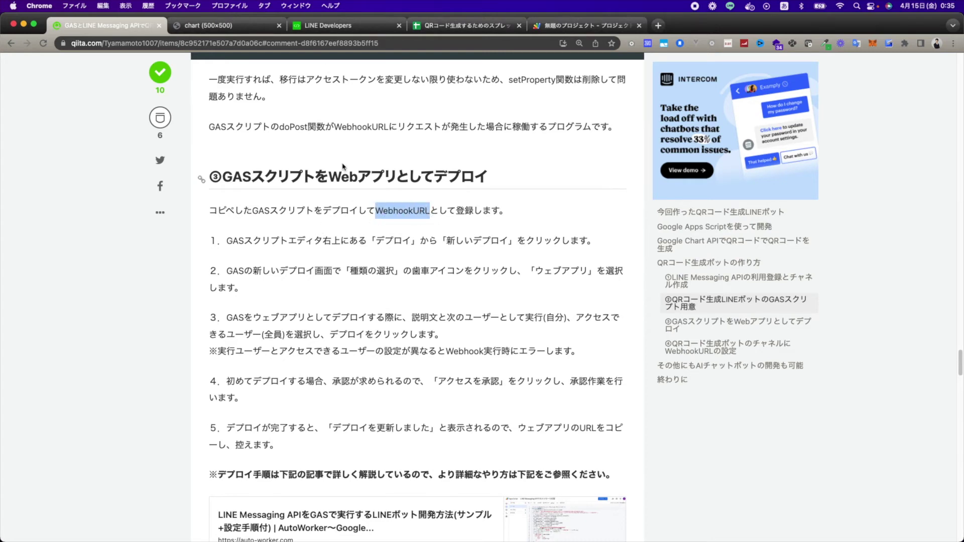
Open the Webhook URL for editing in the QRコード生成ボット channel's Messaging API settings on LINE Developers
{"action": "left_click", "coordinate": [347, 27]}
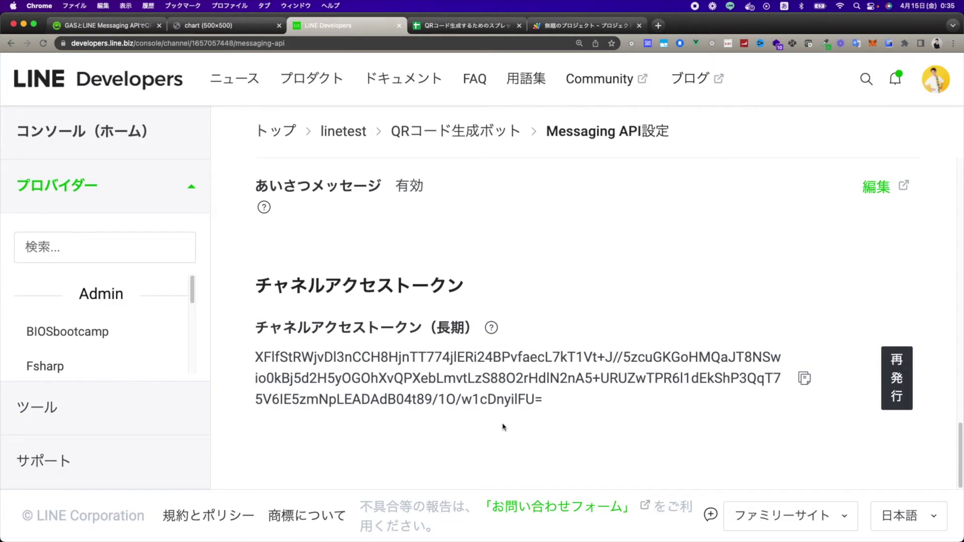
{"action": "left_click_drag", "start_coordinate": [265, 300], "coordinate": [467, 291]}
{"action": "scroll", "coordinate": [532, 305], "scroll_direction": "up", "scroll_amount": 5}
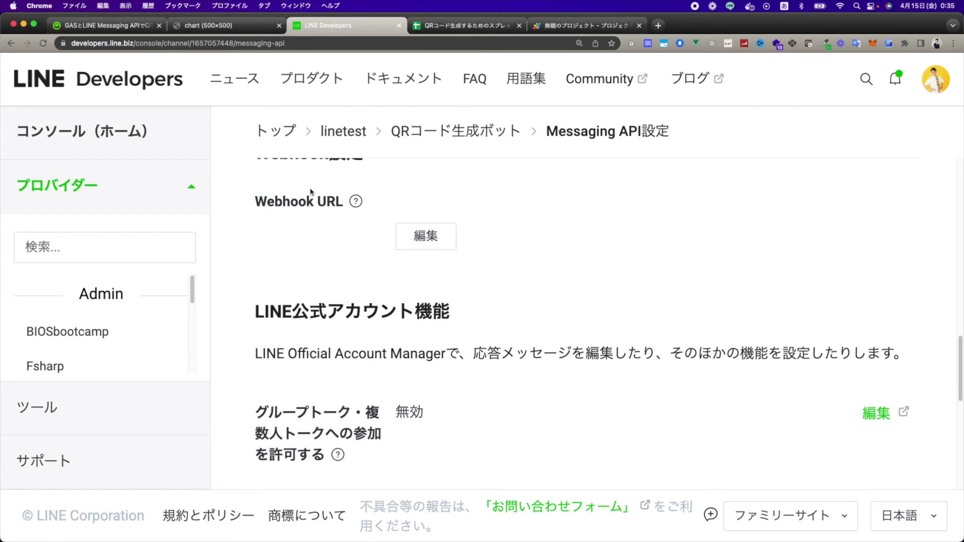
{"action": "left_click", "coordinate": [450, 236]}
{"action": "scroll", "coordinate": [552, 236], "scroll_direction": "up", "scroll_amount": 1}
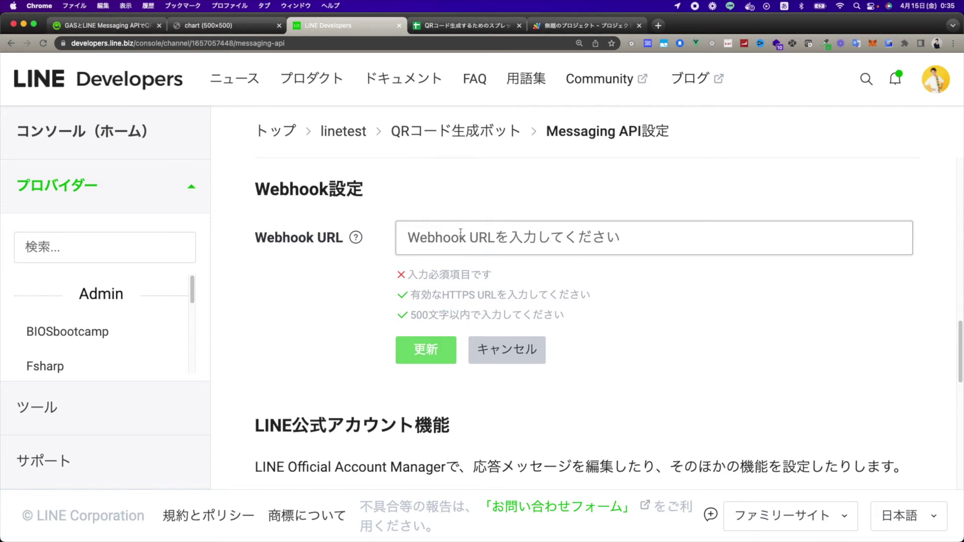
{"action": "scroll", "coordinate": [460, 230], "scroll_direction": "up", "scroll_amount": 10}
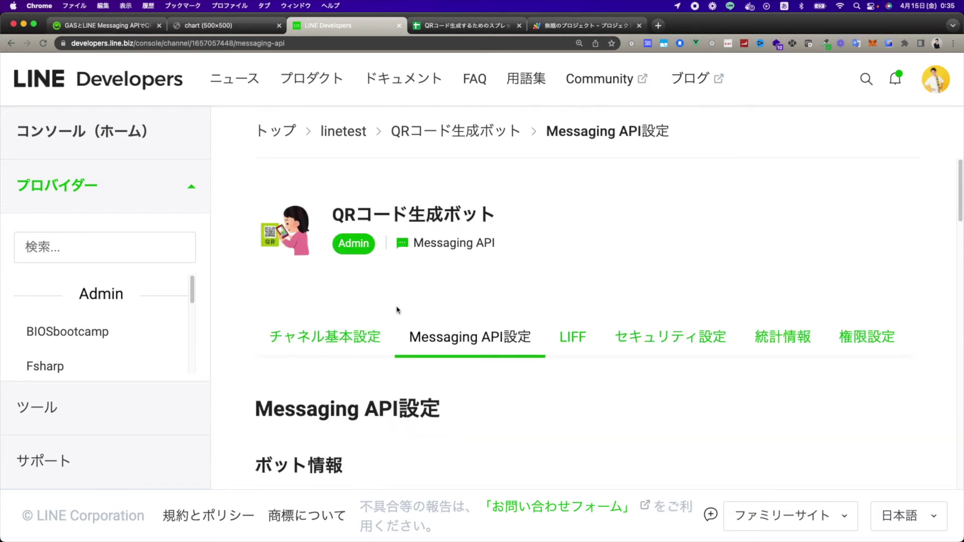
{"action": "scroll", "coordinate": [502, 364], "scroll_direction": "down", "scroll_amount": 10}
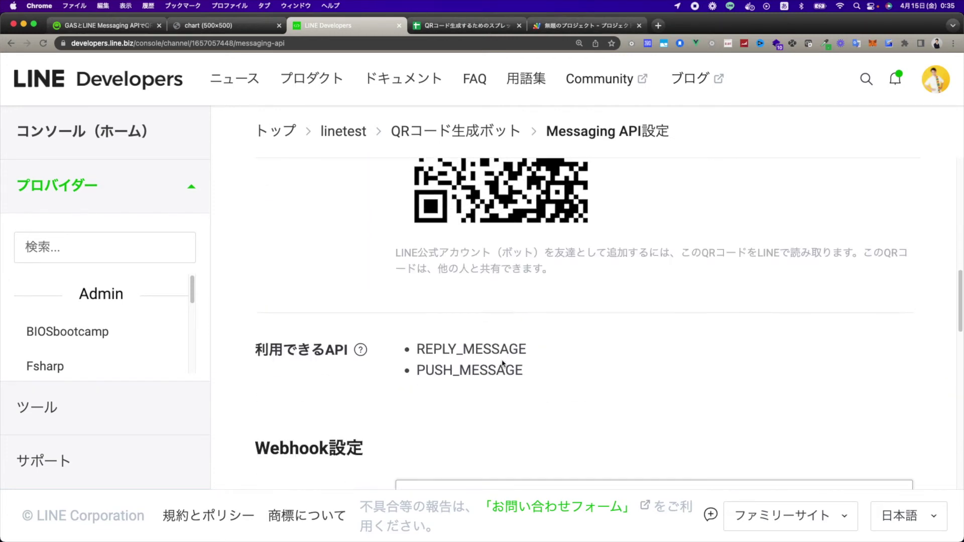
{"action": "scroll", "coordinate": [506, 370], "scroll_direction": "down", "scroll_amount": 3}
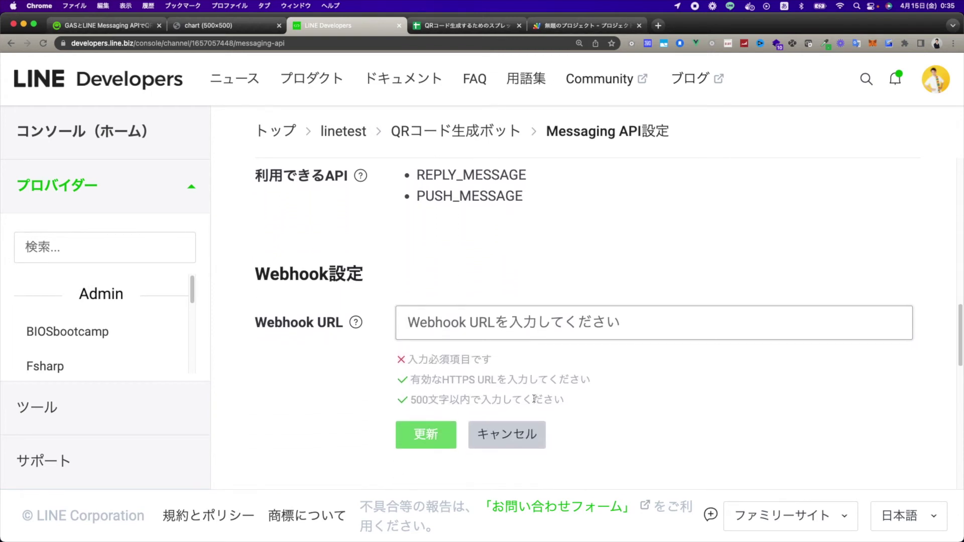
Switch to the Apps Script project and start a new deployment of the type ウェブアプリ
{"action": "left_click", "coordinate": [569, 34]}
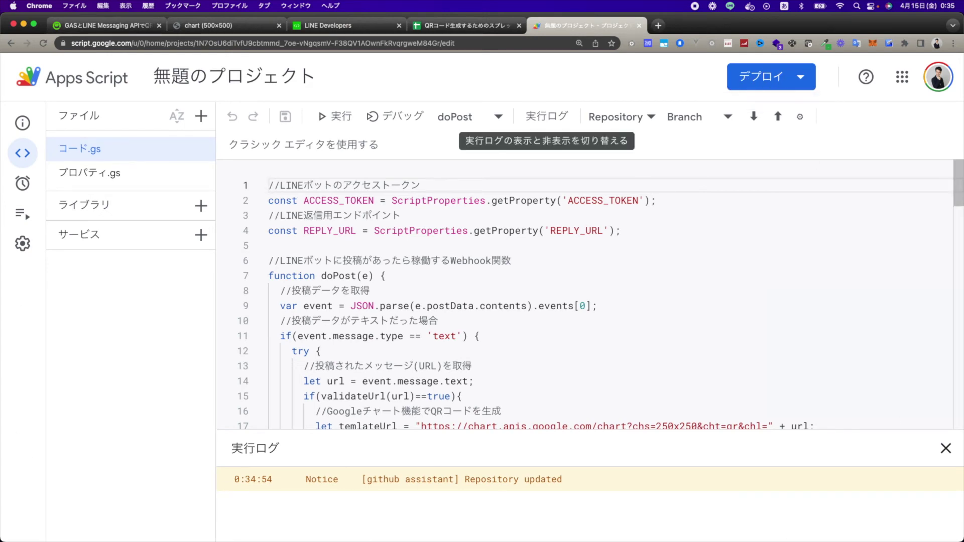
{"action": "left_click", "coordinate": [766, 81]}
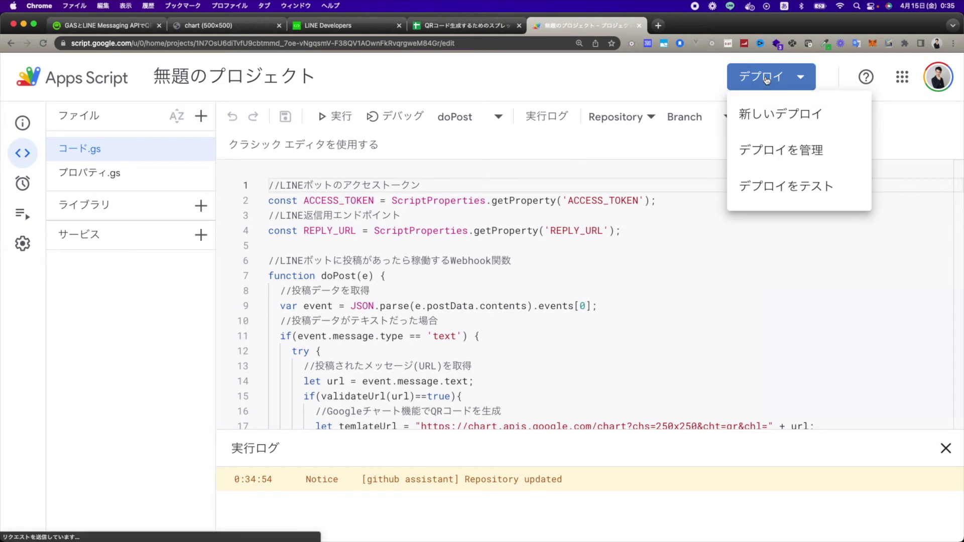
{"action": "left_click", "coordinate": [762, 123]}
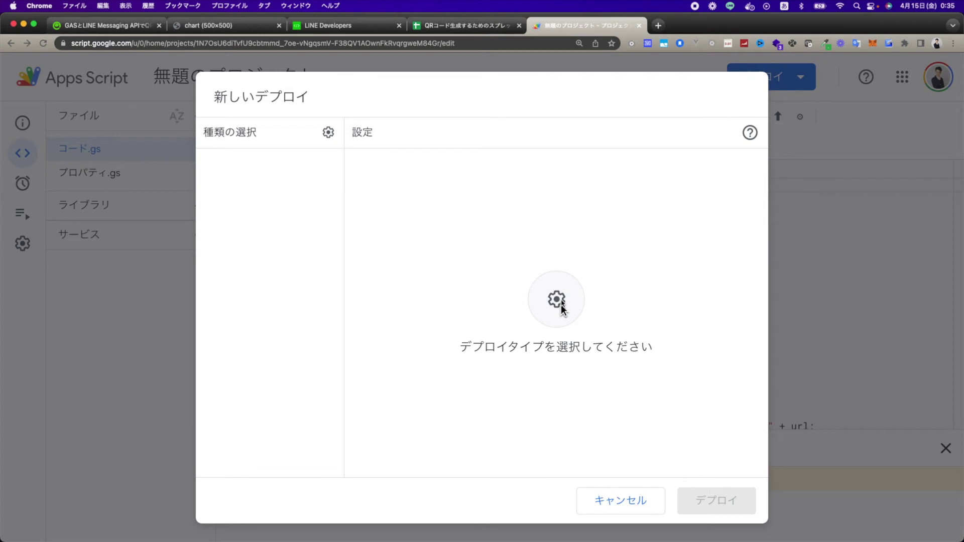
{"action": "left_click", "coordinate": [329, 132]}
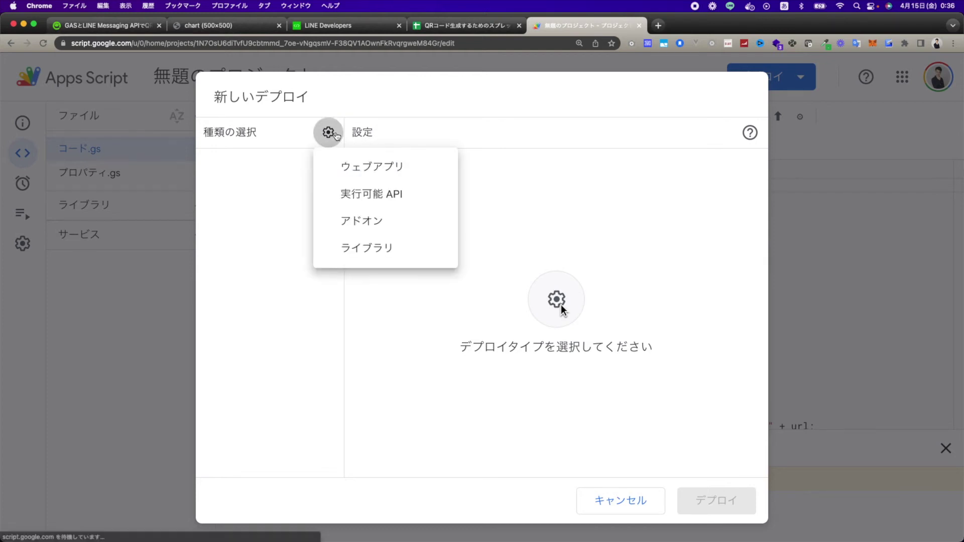
{"action": "left_click", "coordinate": [410, 173]}
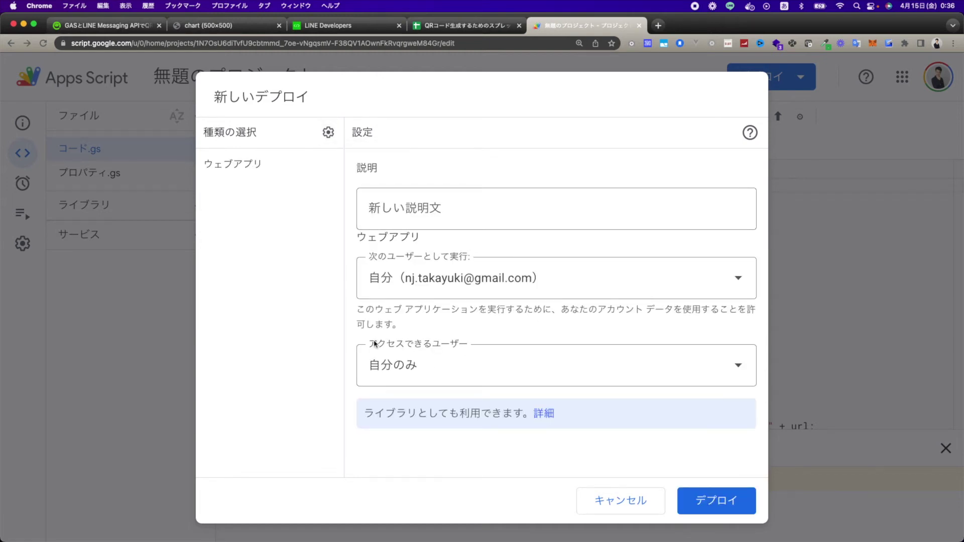
Set the users who can access the web app to 全員 and deploy it
{"action": "left_click", "coordinate": [463, 360]}
{"action": "left_click", "coordinate": [443, 457]}
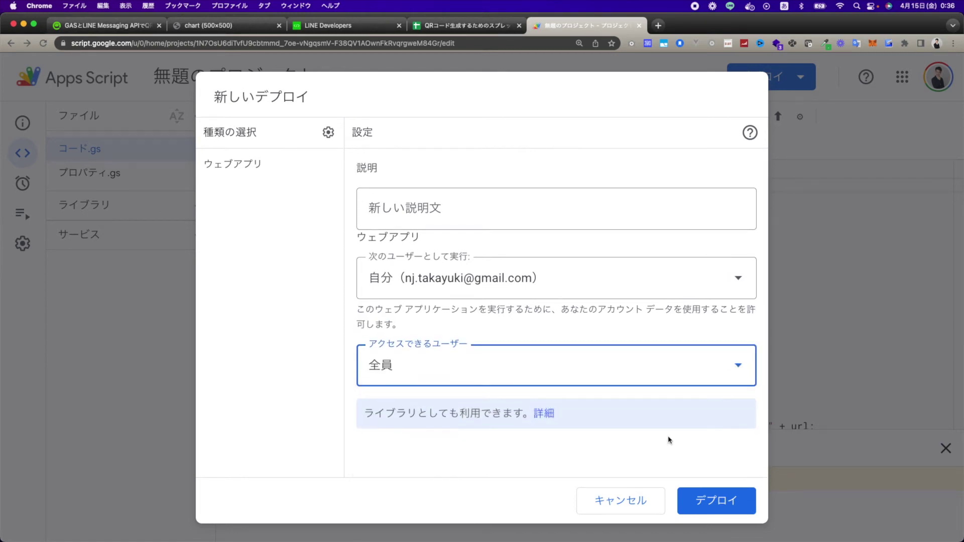
{"action": "left_click", "coordinate": [695, 497]}
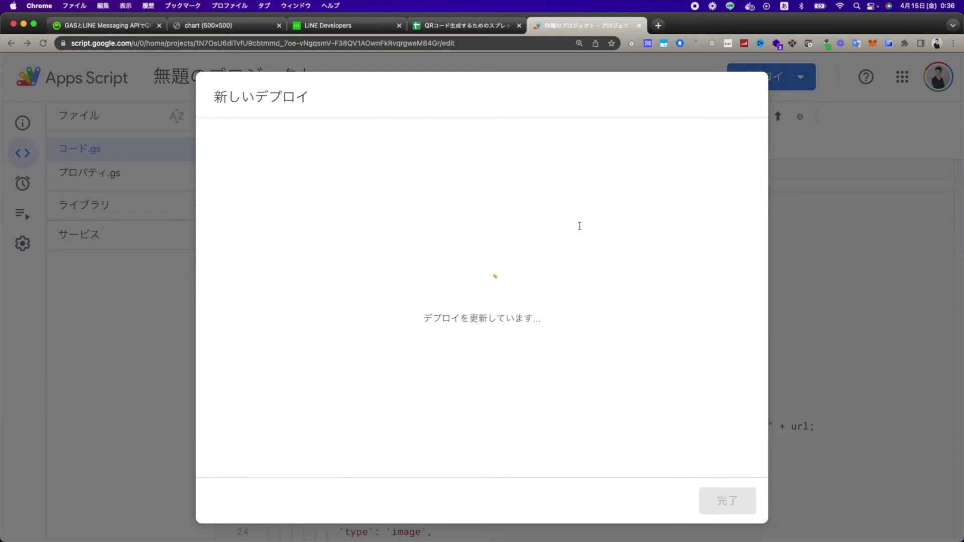
Copy the URL of the newly deployed web app
{"action": "left_click_drag", "start_coordinate": [286, 302], "coordinate": [206, 296]}
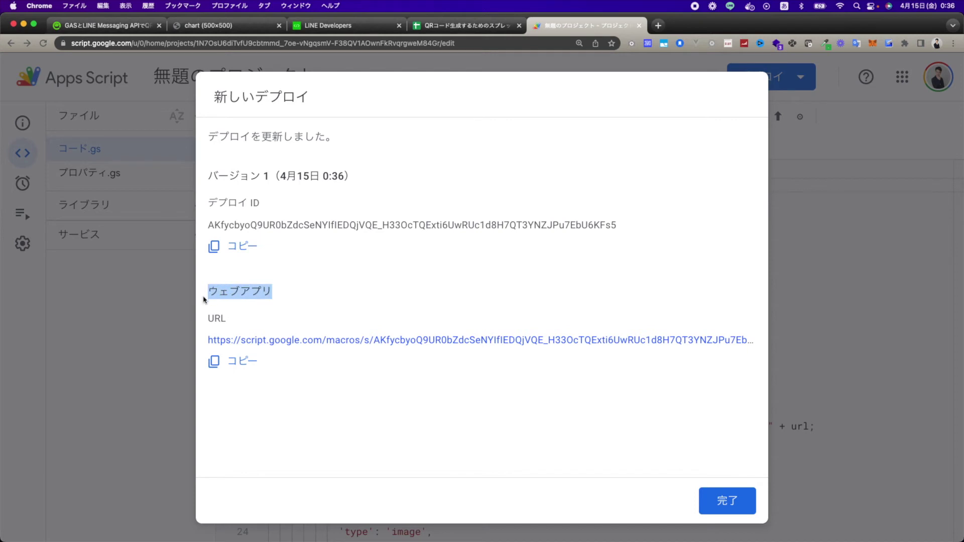
{"action": "left_click", "coordinate": [366, 390]}
{"action": "left_click", "coordinate": [246, 362]}
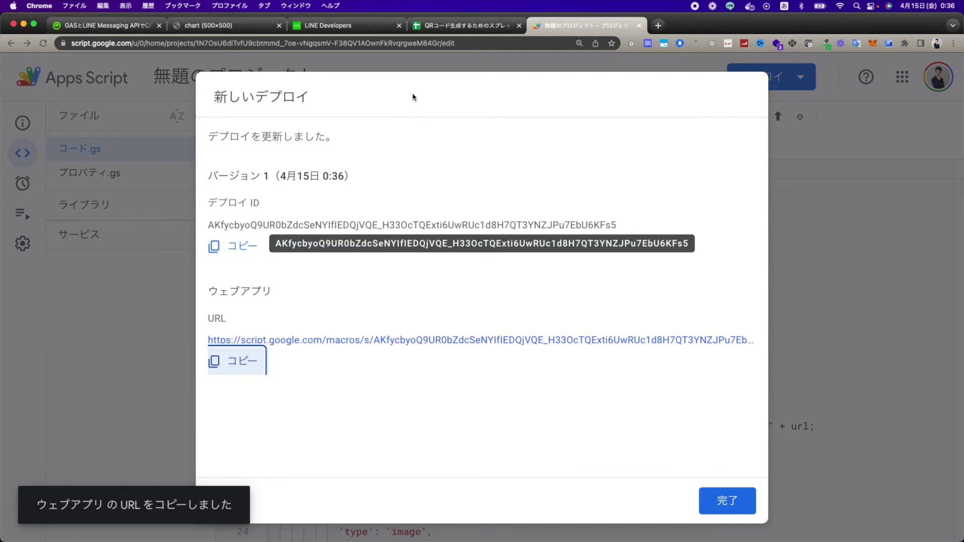
Save the copied web app URL as the LINE channel's Webhook URL and turn on Webhookの利用
{"action": "left_click", "coordinate": [329, 25]}
{"action": "left_click", "coordinate": [440, 327]}
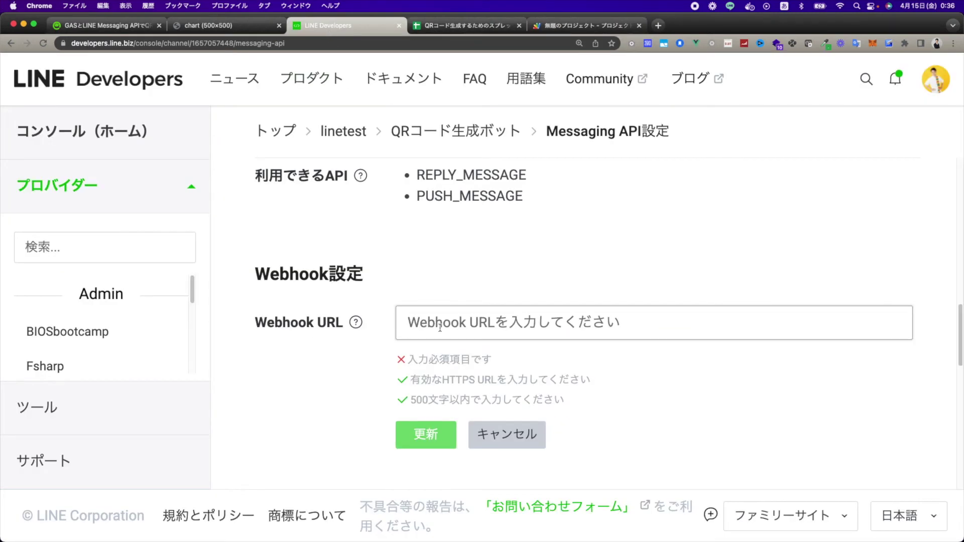
{"action": "key", "text": "super+v"}
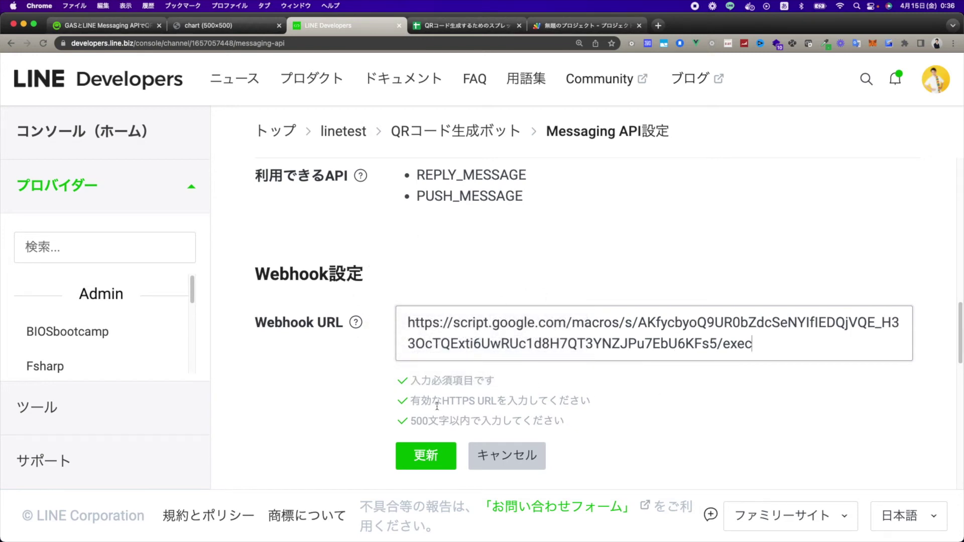
{"action": "left_click", "coordinate": [426, 456]}
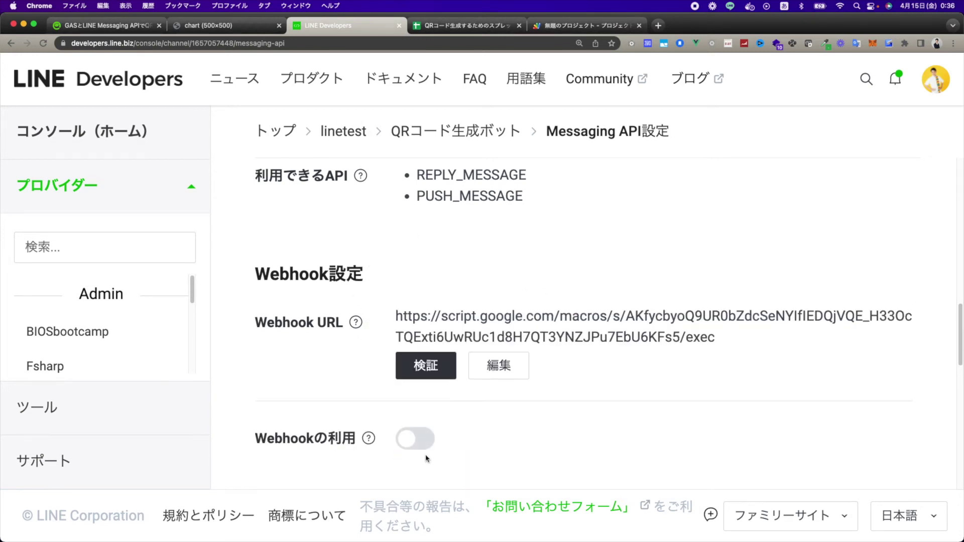
{"action": "scroll", "coordinate": [468, 397], "scroll_direction": "down", "scroll_amount": 2}
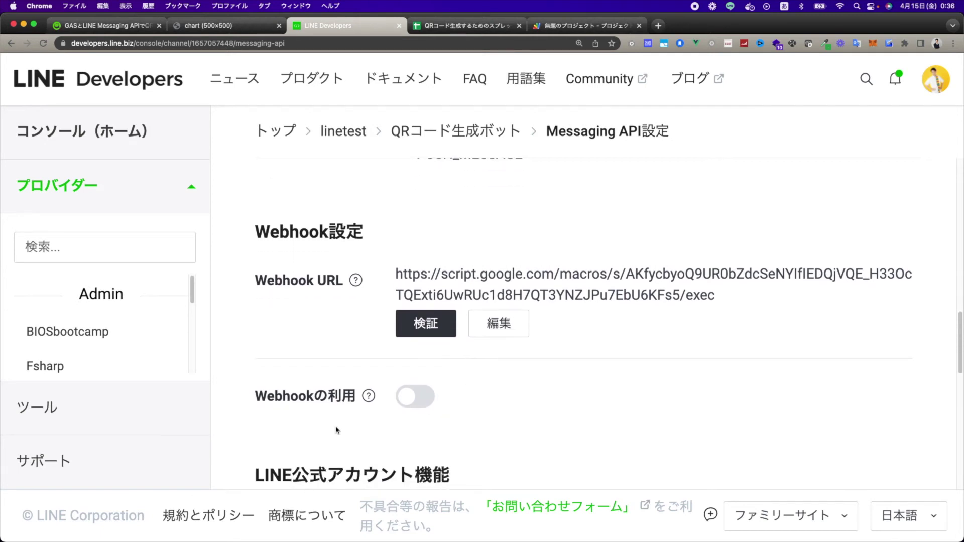
{"action": "left_click", "coordinate": [413, 402]}
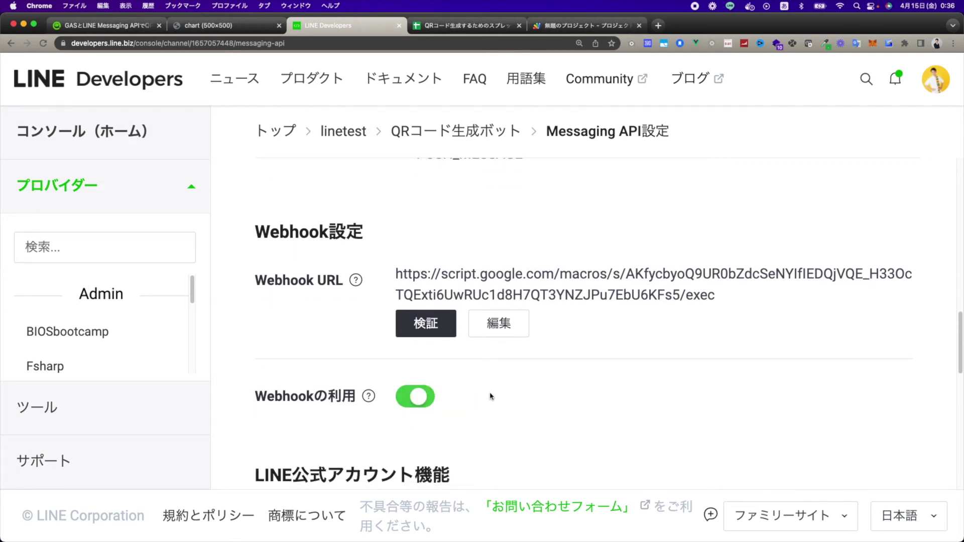
Go from the channel's basic settings to LINE Official Account Manager and open the bot's 応答設定
{"action": "scroll", "coordinate": [491, 397], "scroll_direction": "up", "scroll_amount": 10}
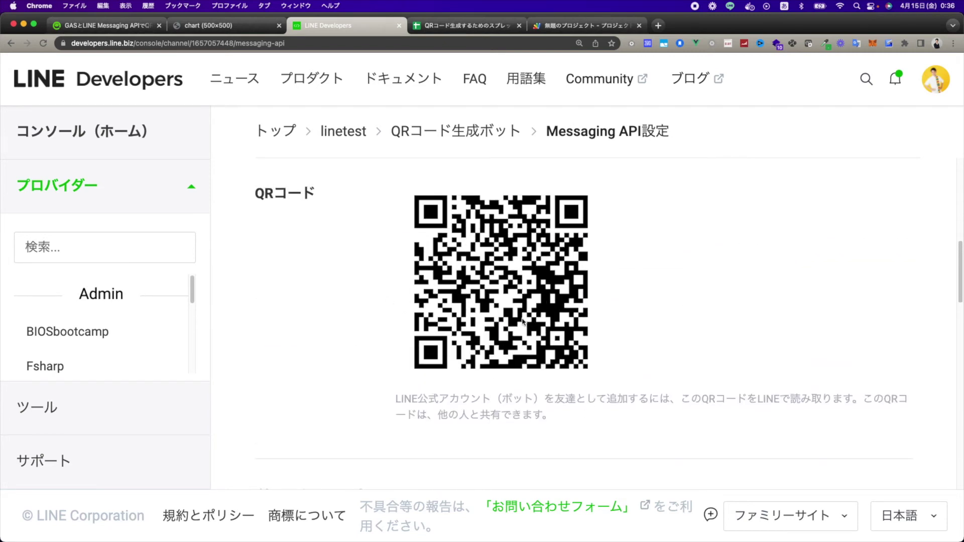
{"action": "scroll", "coordinate": [519, 321], "scroll_direction": "up", "scroll_amount": 10}
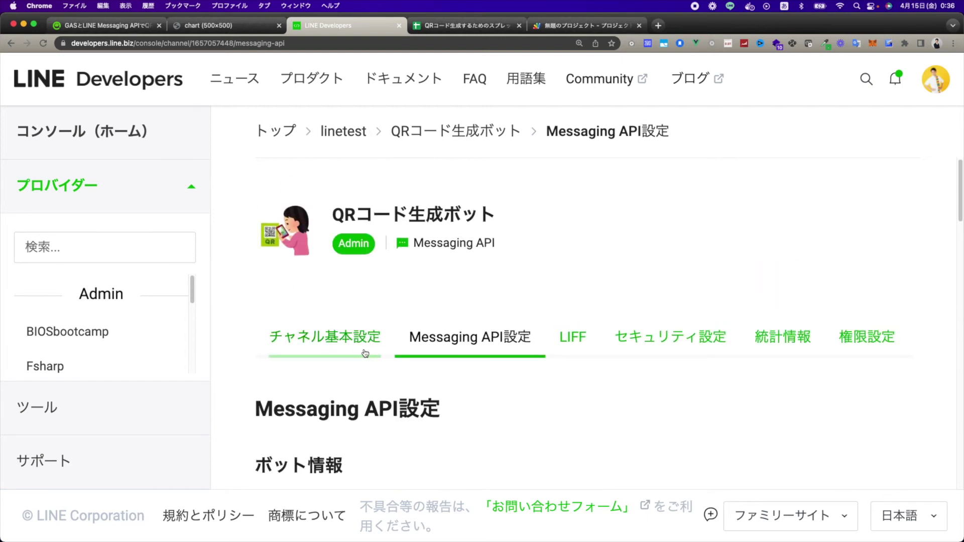
{"action": "left_click", "coordinate": [344, 351]}
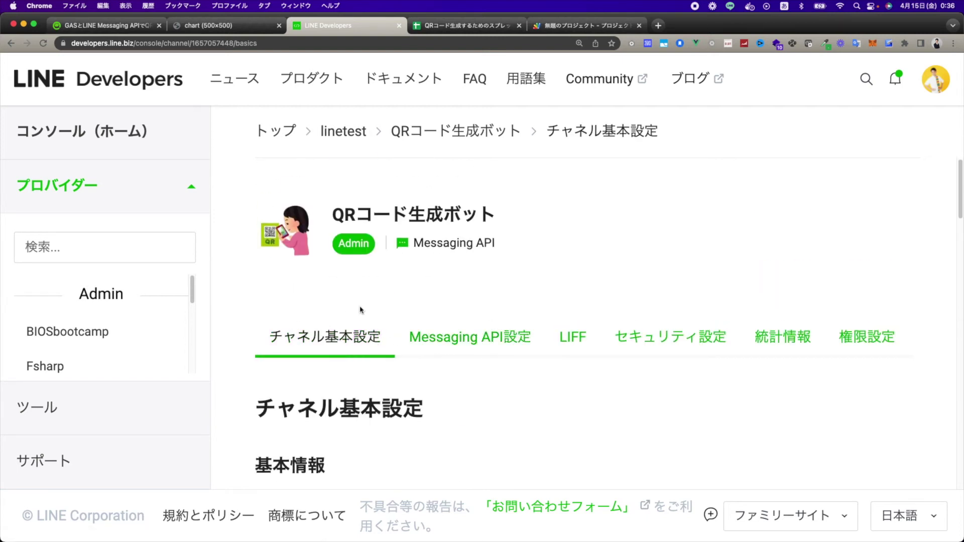
{"action": "scroll", "coordinate": [497, 381], "scroll_direction": "down", "scroll_amount": 5}
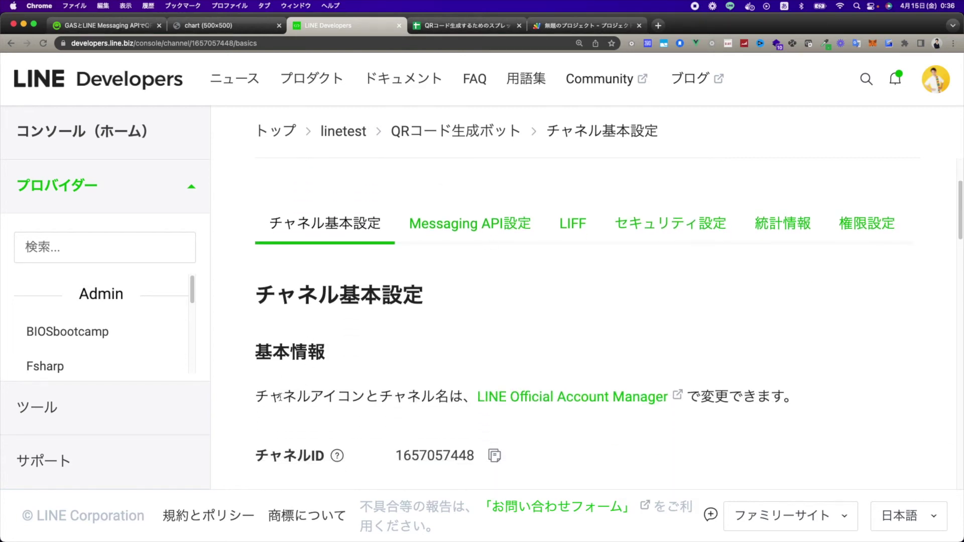
{"action": "left_click", "coordinate": [635, 403]}
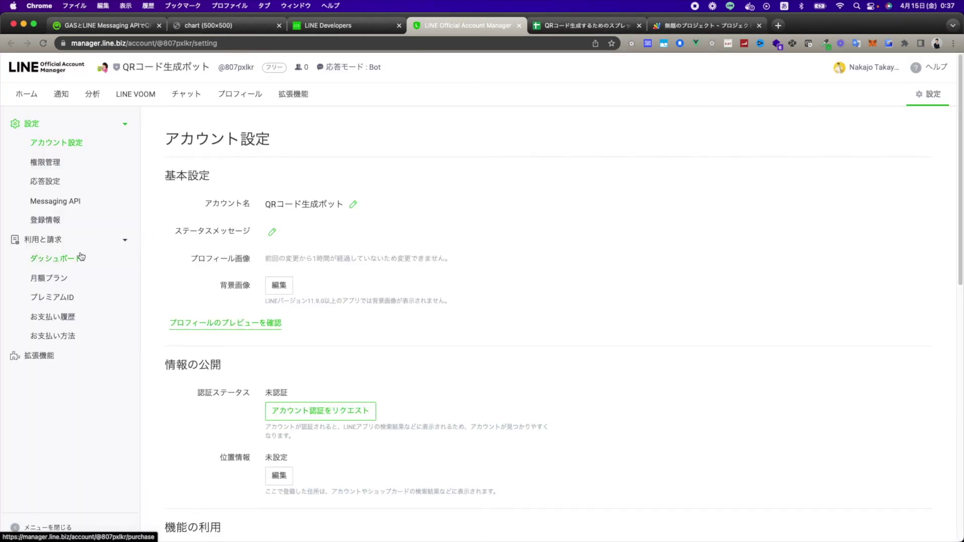
{"action": "left_click", "coordinate": [57, 184]}
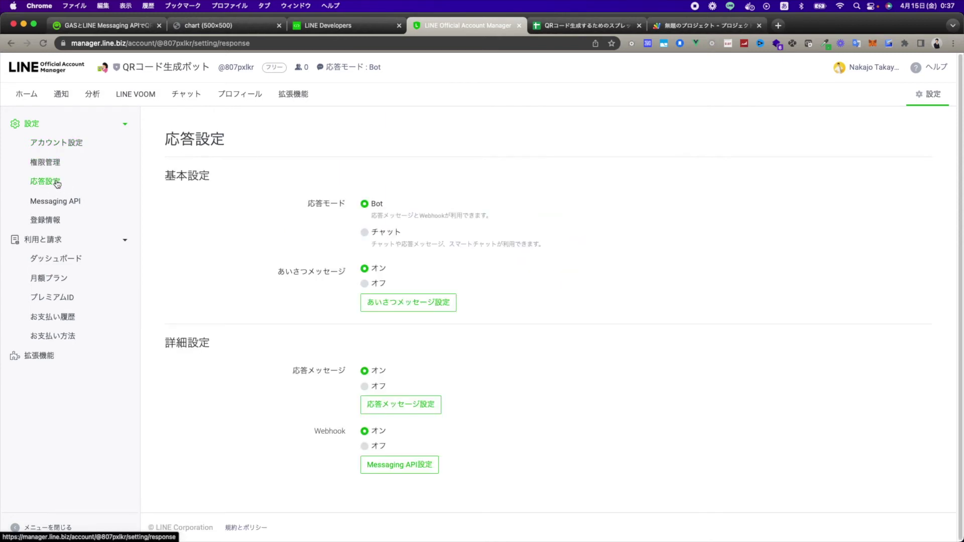
Set 応答メッセージ to オフ in the detailed response settings
{"action": "key", "text": "super+plus"}
{"action": "key", "text": "super+plus"}
{"action": "key", "text": "super+plus"}
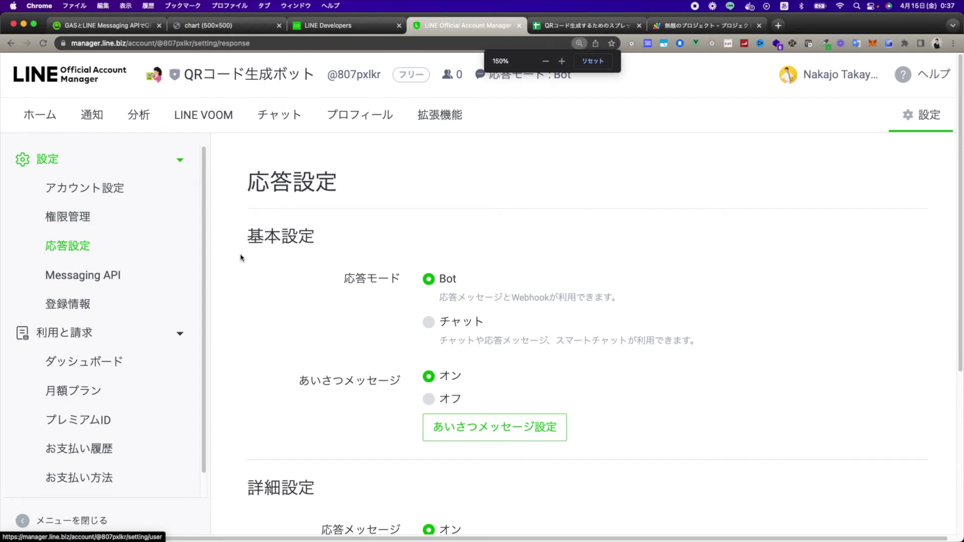
{"action": "scroll", "coordinate": [293, 290], "scroll_direction": "down", "scroll_amount": 5}
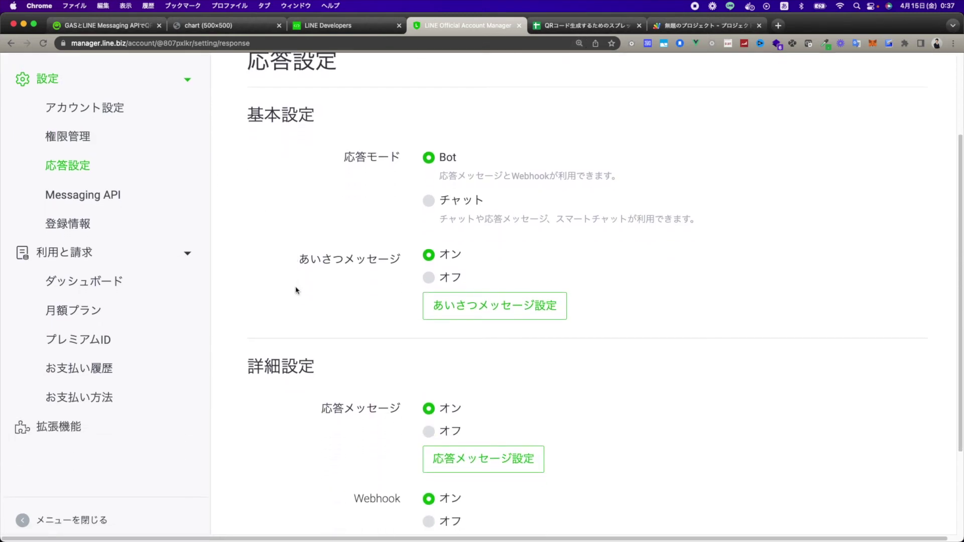
{"action": "scroll", "coordinate": [296, 290], "scroll_direction": "down", "scroll_amount": 2}
{"action": "scroll", "coordinate": [296, 291], "scroll_direction": "down", "scroll_amount": 2}
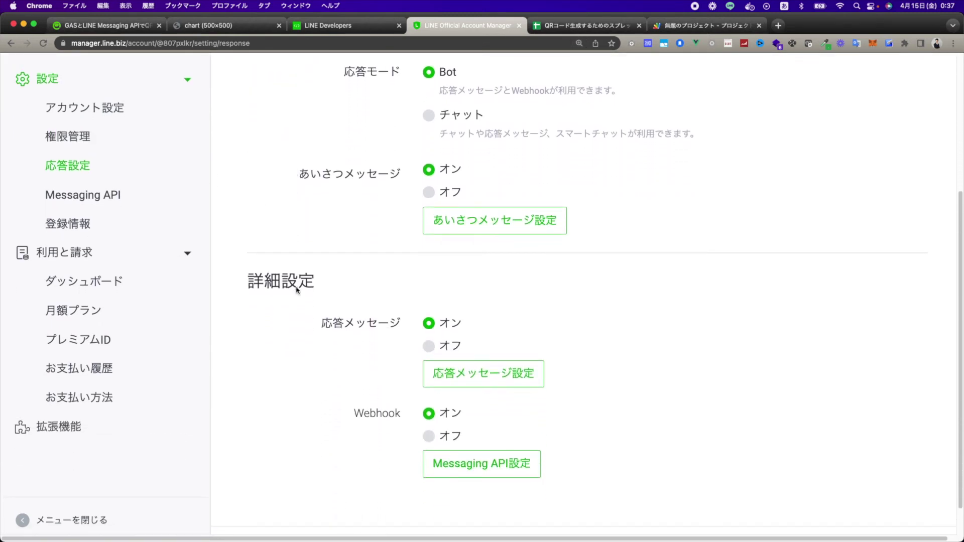
{"action": "scroll", "coordinate": [349, 294], "scroll_direction": "down", "scroll_amount": 1}
{"action": "left_click_drag", "start_coordinate": [321, 297], "coordinate": [404, 305]}
{"action": "left_click", "coordinate": [433, 321]}
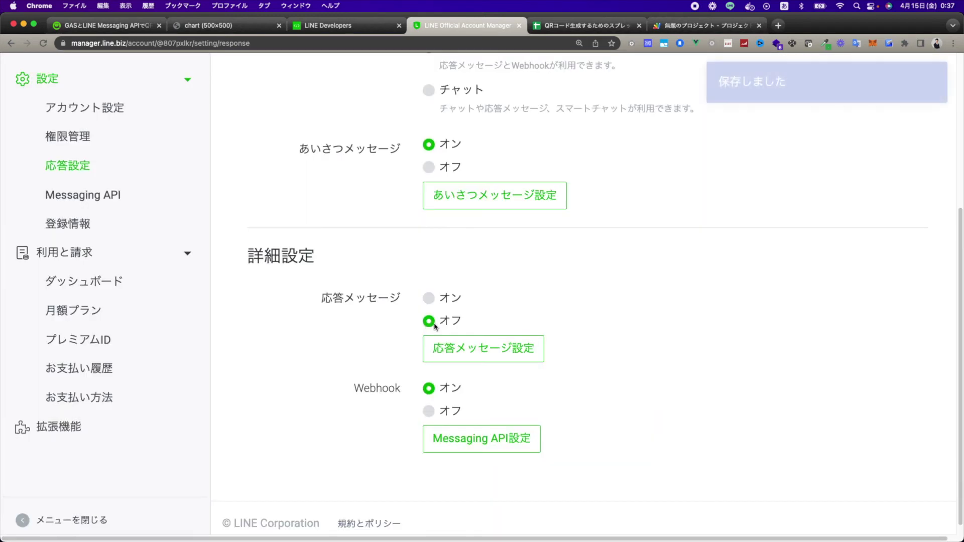
Open 応答メッセージ設定, review the text of the Default response message, and return to the 応答設定 page
{"action": "left_click", "coordinate": [477, 354]}
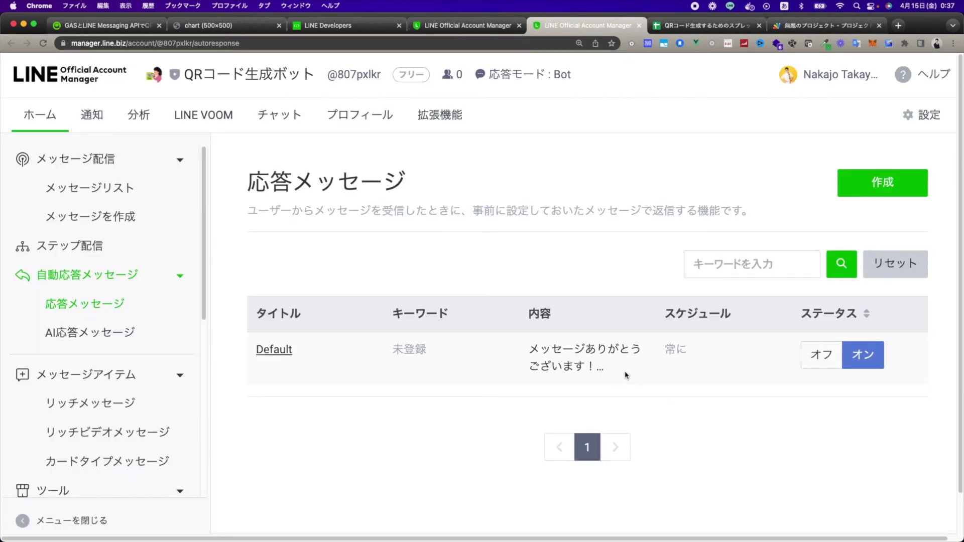
{"action": "left_click", "coordinate": [291, 350]}
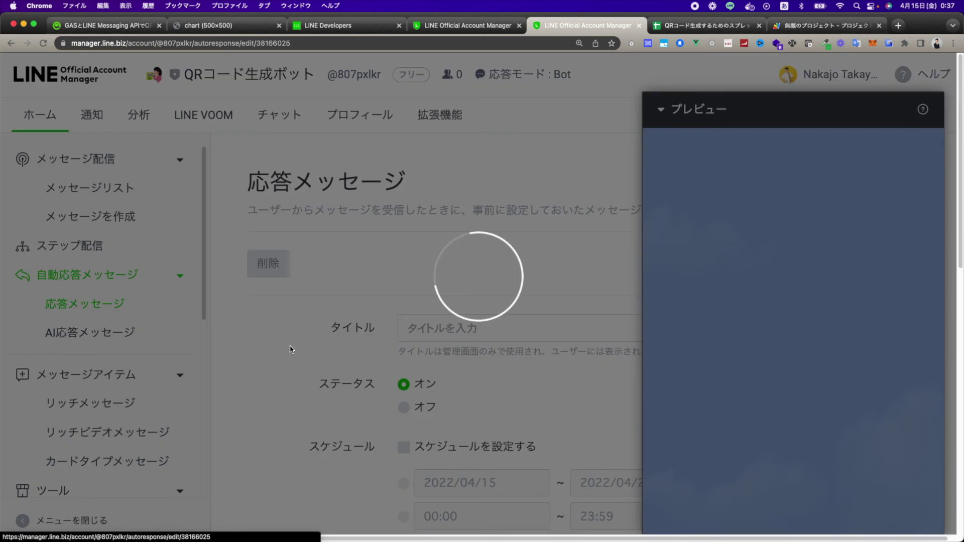
{"action": "left_click_drag", "start_coordinate": [716, 198], "coordinate": [845, 222]}
{"action": "left_click", "coordinate": [597, 259]}
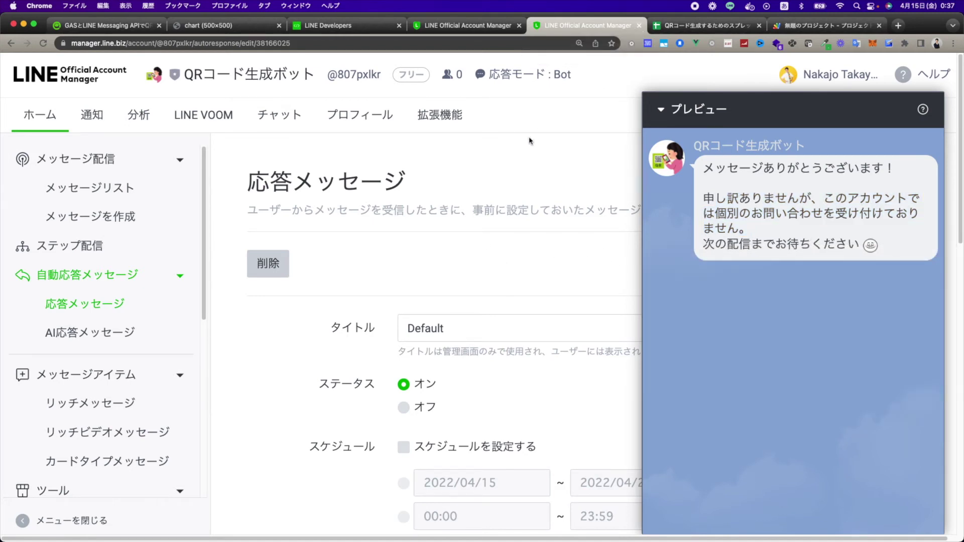
{"action": "left_click", "coordinate": [638, 27]}
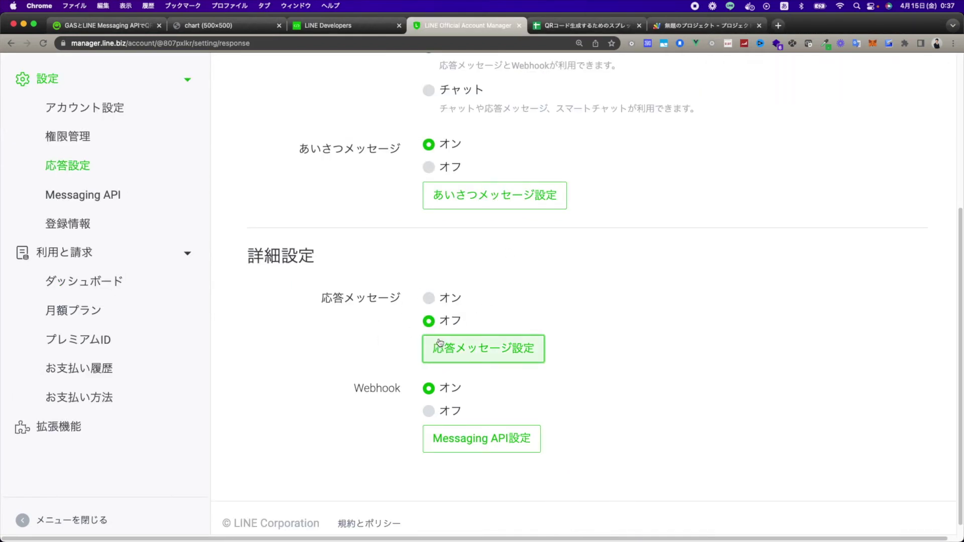
Open the あいさつメッセージ settings and dismiss the template selection without adding a template
{"action": "scroll", "coordinate": [508, 301], "scroll_direction": "up", "scroll_amount": 1}
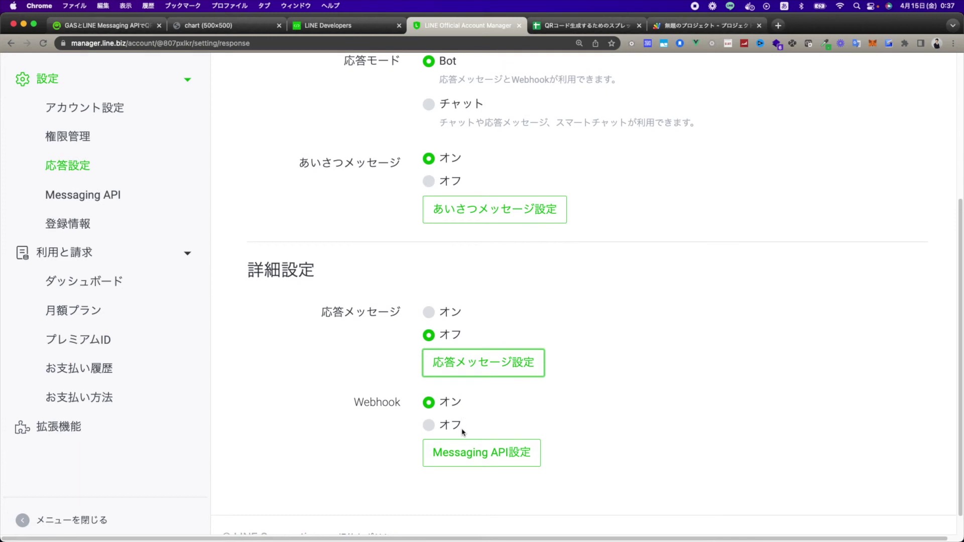
{"action": "scroll", "coordinate": [387, 317], "scroll_direction": "up", "scroll_amount": 4}
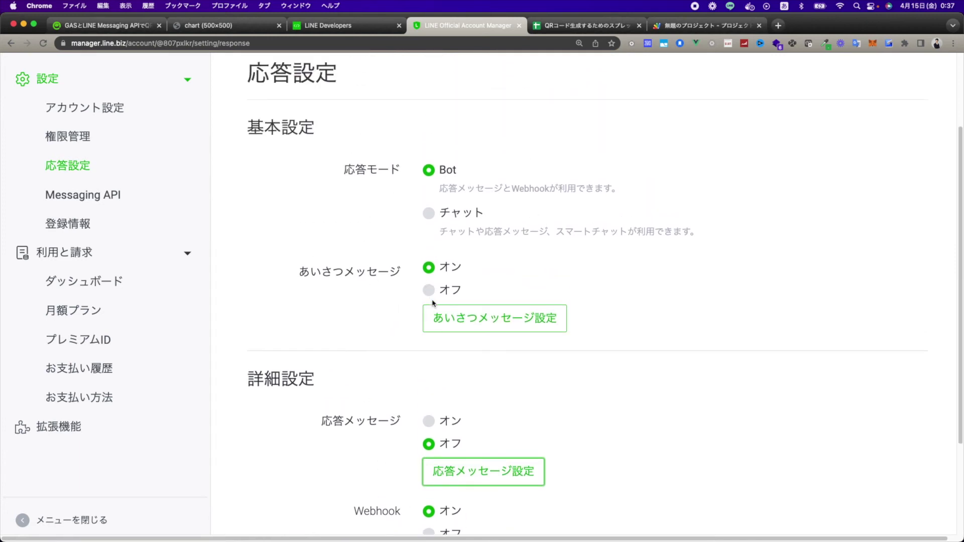
{"action": "left_click", "coordinate": [457, 321]}
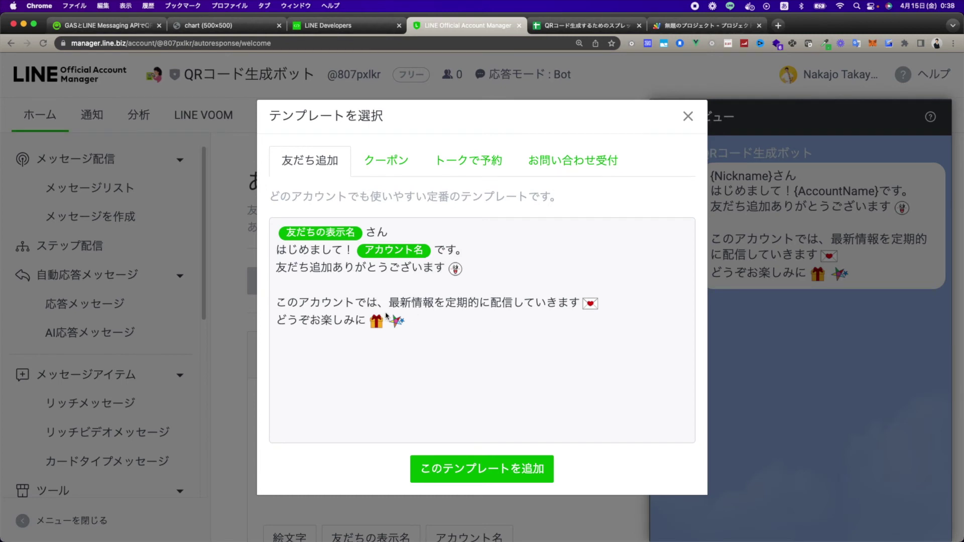
{"action": "left_click_drag", "start_coordinate": [385, 307], "coordinate": [581, 309]}
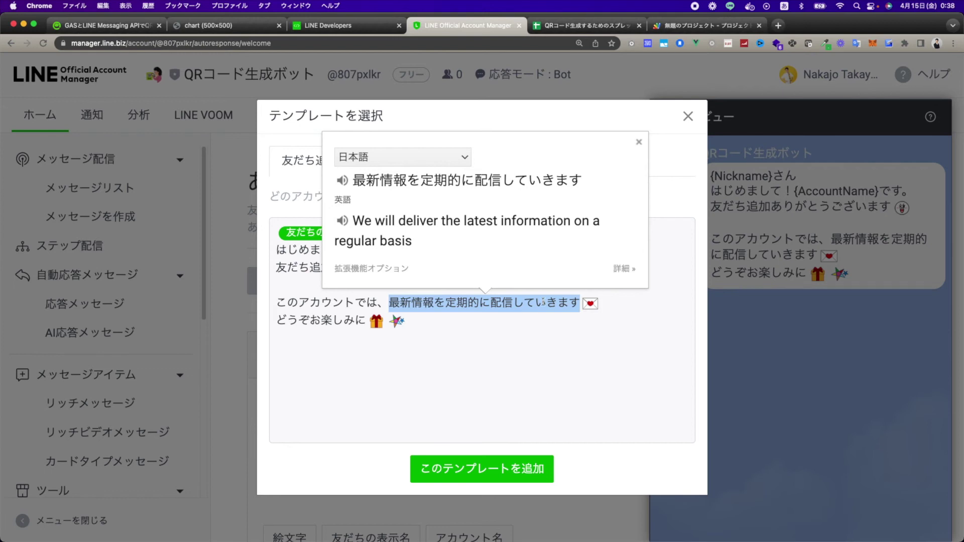
{"action": "left_click", "coordinate": [492, 315]}
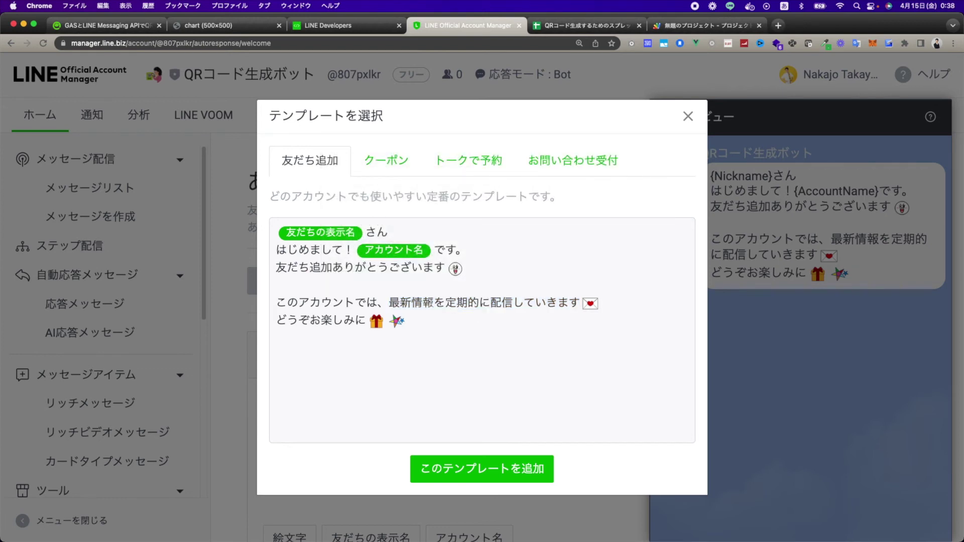
{"action": "left_click", "coordinate": [688, 116]}
Rewrite the greeting's description sentence as このアカウントでは、URLをQRコードに変えることができます, keeping its emoji
{"action": "scroll", "coordinate": [427, 401], "scroll_direction": "down", "scroll_amount": 1}
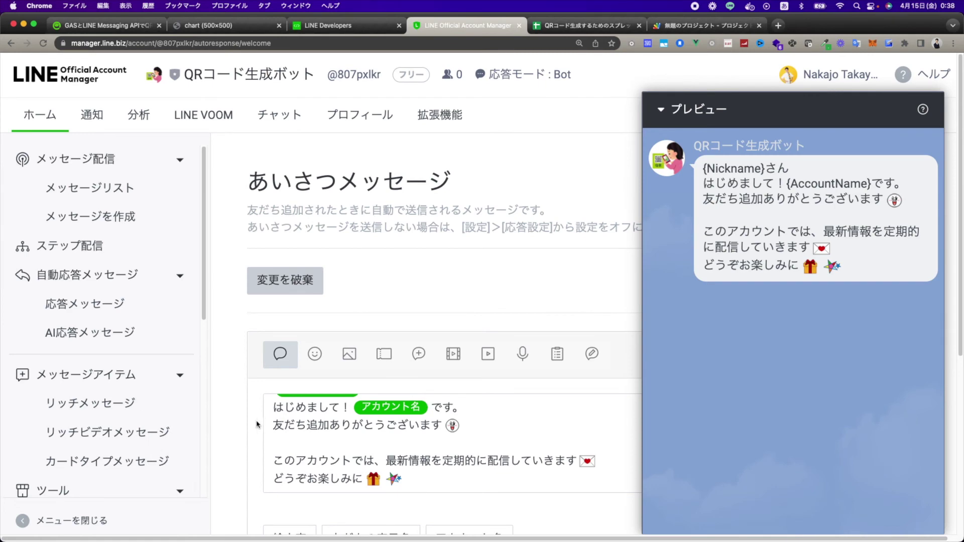
{"action": "scroll", "coordinate": [247, 423], "scroll_direction": "down", "scroll_amount": 5}
{"action": "left_click_drag", "start_coordinate": [386, 342], "coordinate": [474, 342]}
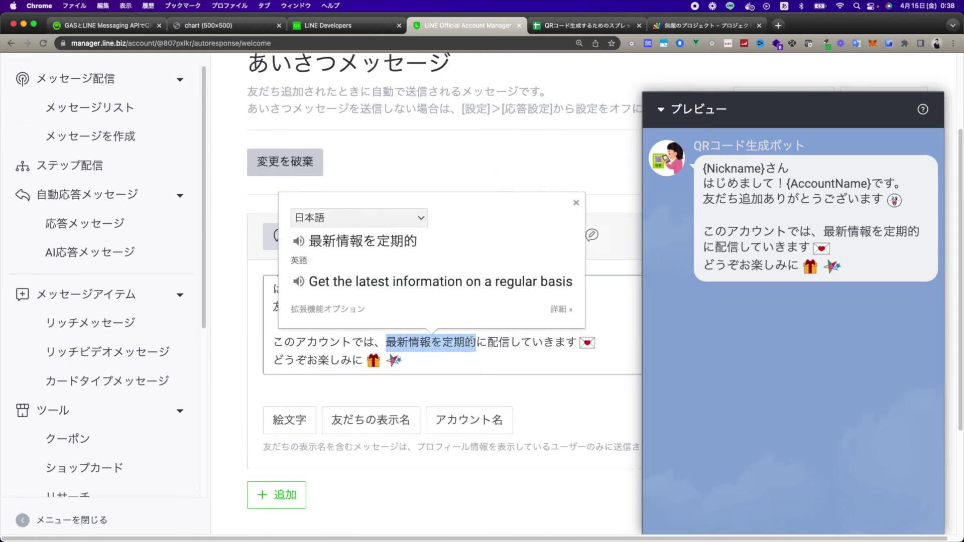
{"action": "type", "text": "URLを"}
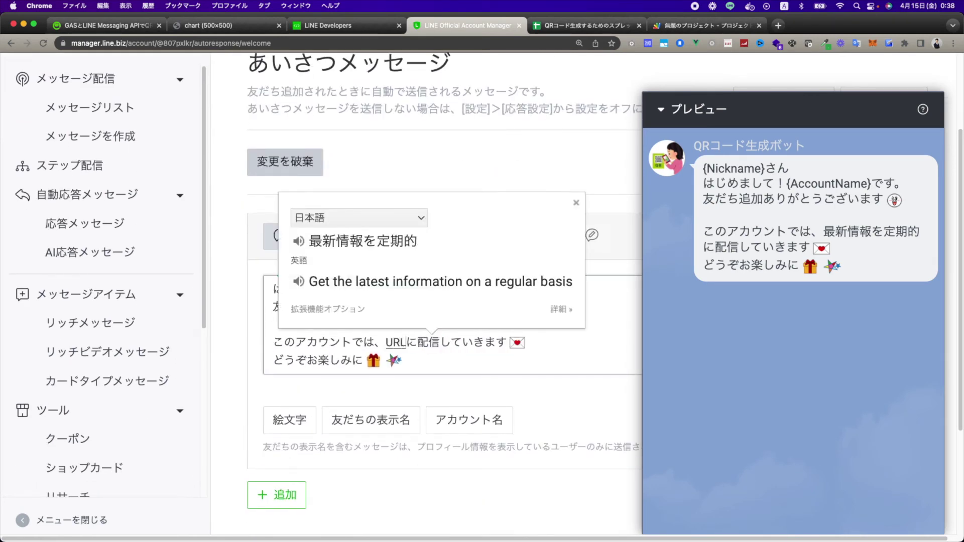
{"action": "type", "text": "QRコード"}
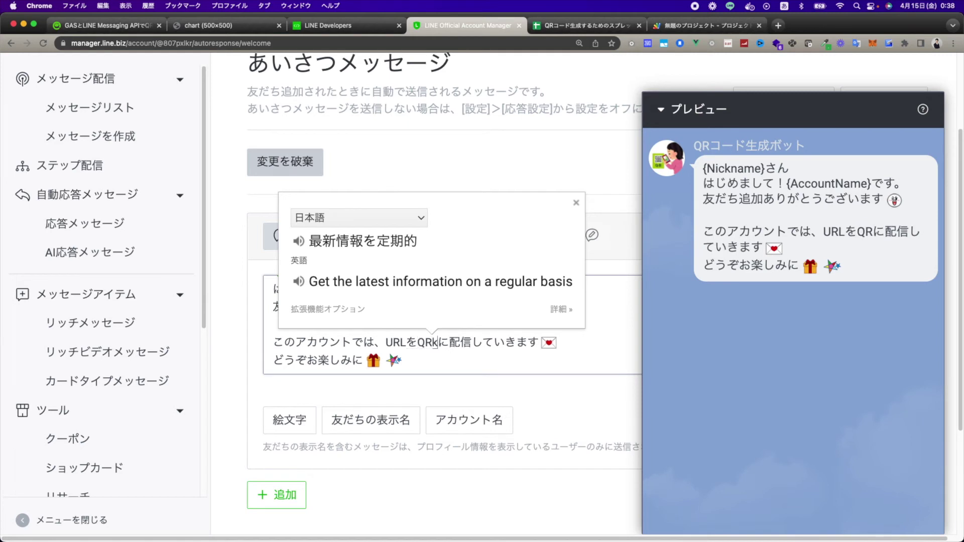
{"action": "key", "text": "Right"}
{"action": "key", "text": "shift+Right"}
{"action": "key", "text": "shift+Right"}
{"action": "type", "text": "変えることが"}
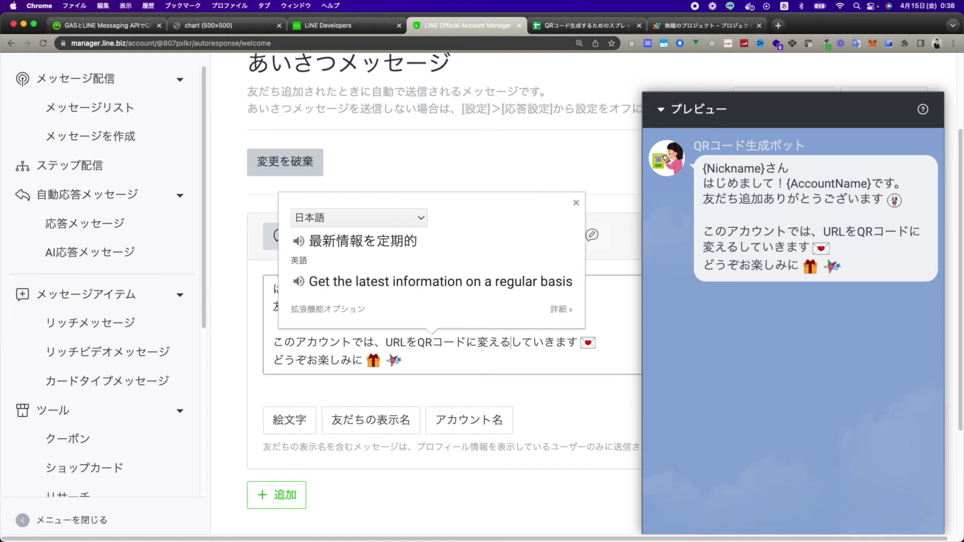
{"action": "key", "text": "Return"}
{"action": "type", "text": "で"}
{"action": "key", "text": "Delete"}
{"action": "key", "text": "Delete"}
{"action": "key", "text": "Delete"}
{"action": "left_click", "coordinate": [436, 366]}
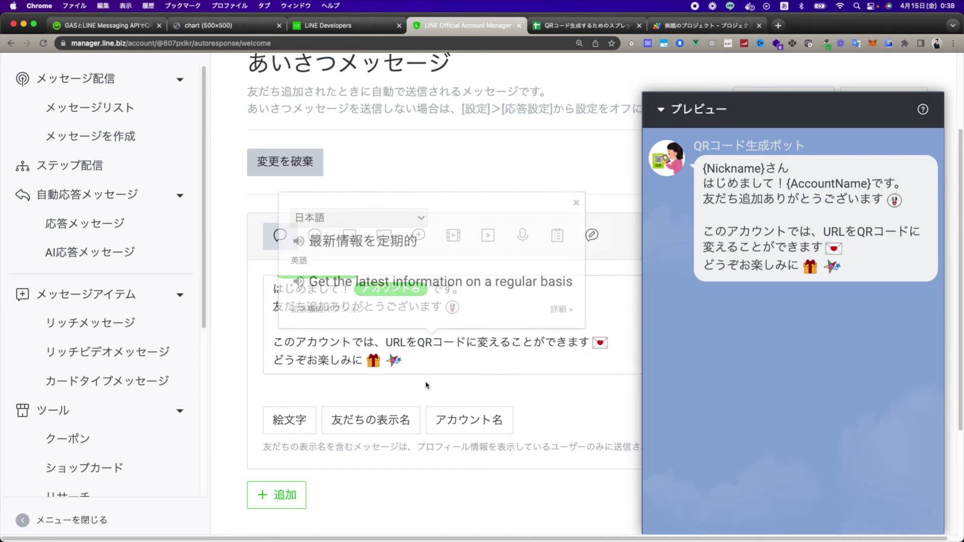
Save the edited あいさつメッセージ and confirm the change
{"action": "scroll", "coordinate": [374, 372], "scroll_direction": "down", "scroll_amount": 3}
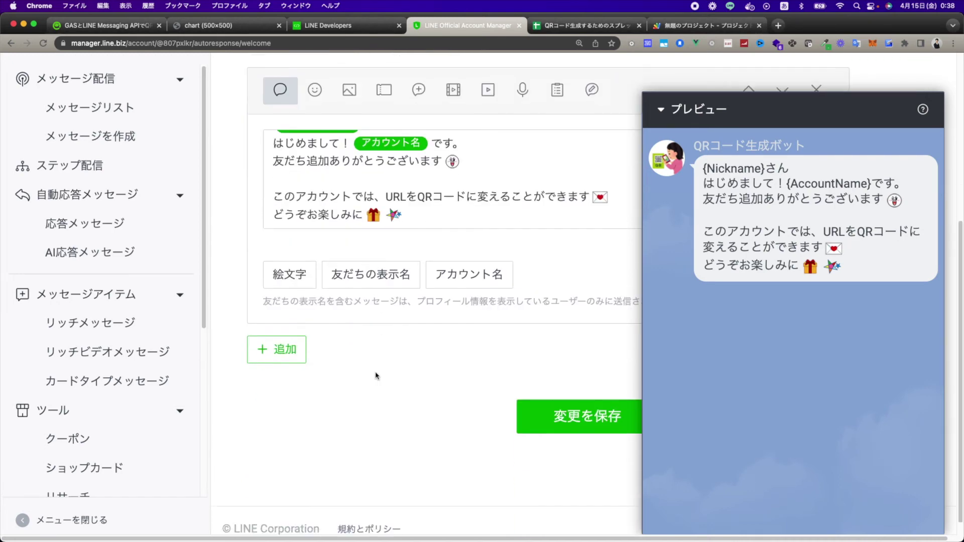
{"action": "left_click", "coordinate": [563, 400]}
{"action": "left_click", "coordinate": [557, 335]}
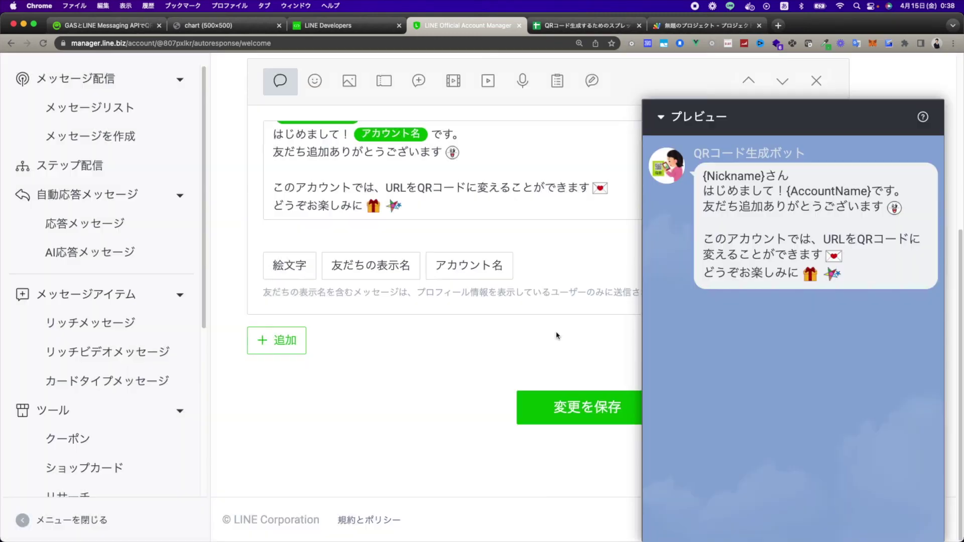
Return to the channel's Messaging API設定 in LINE Developers, verify the Webhook URL and dismiss the result
{"action": "left_click", "coordinate": [338, 30]}
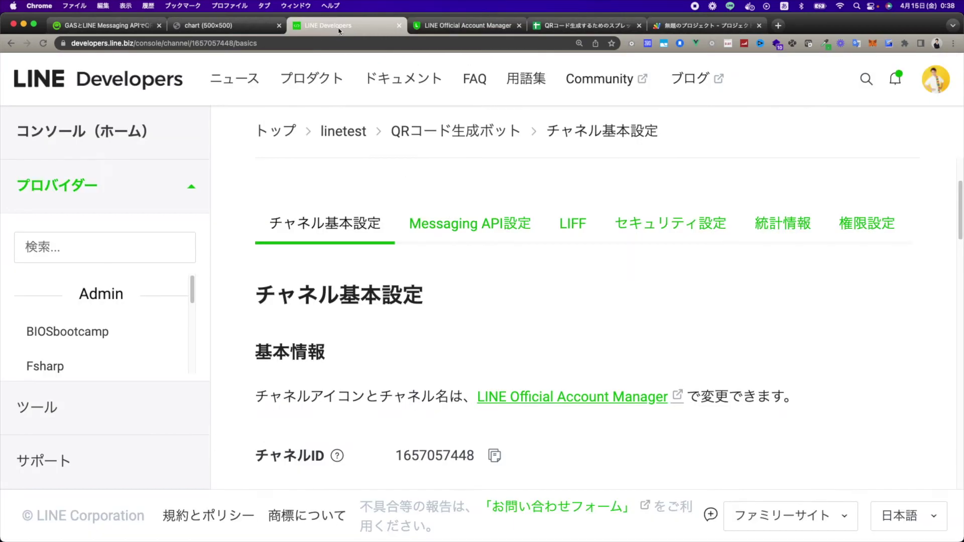
{"action": "left_click", "coordinate": [442, 221]}
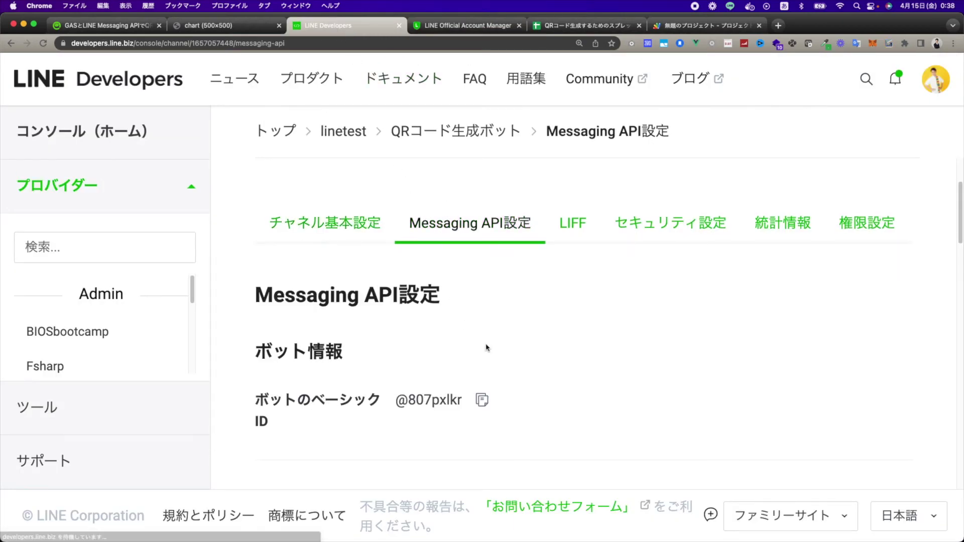
{"action": "scroll", "coordinate": [486, 345], "scroll_direction": "down", "scroll_amount": 5}
{"action": "scroll", "coordinate": [561, 299], "scroll_direction": "up", "scroll_amount": 1}
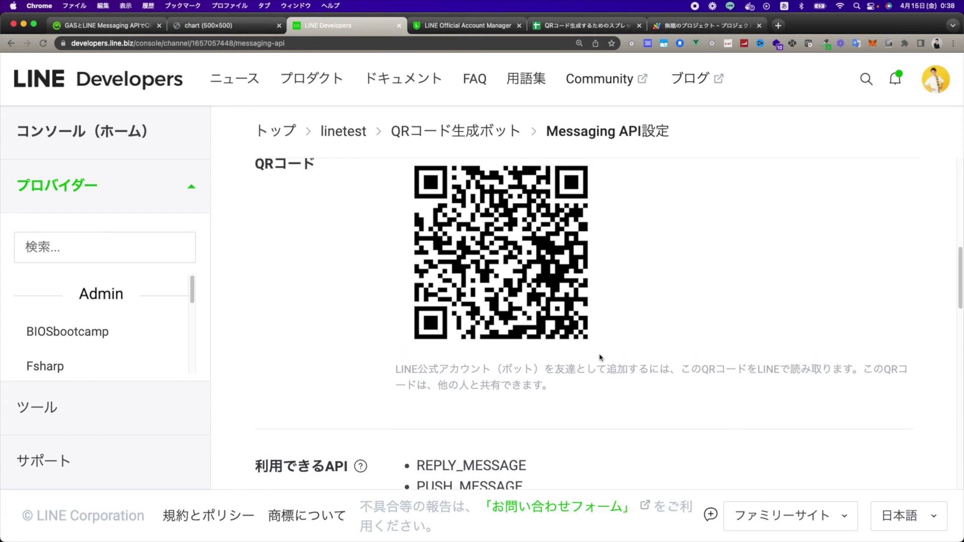
{"action": "scroll", "coordinate": [599, 357], "scroll_direction": "down", "scroll_amount": 6}
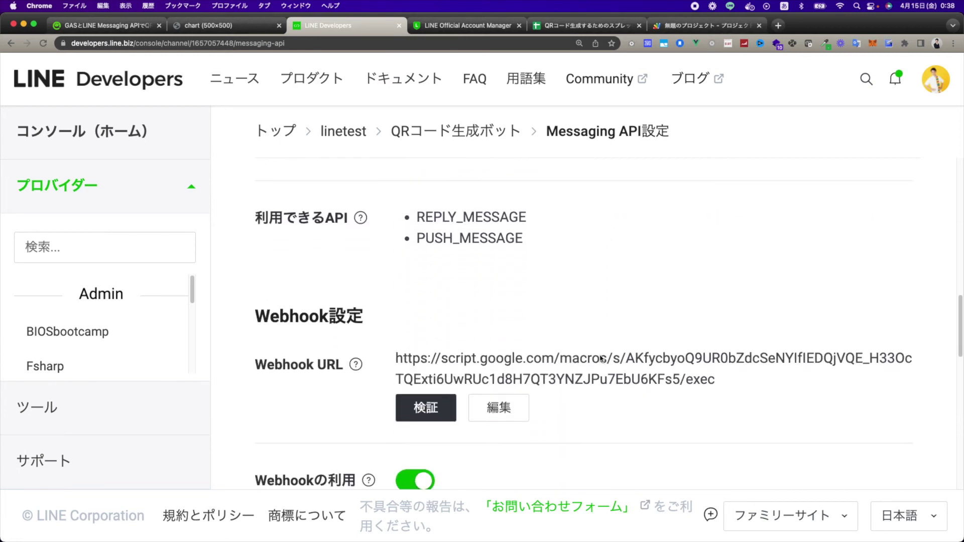
{"action": "scroll", "coordinate": [509, 419], "scroll_direction": "down", "scroll_amount": 3}
{"action": "left_click", "coordinate": [430, 252]}
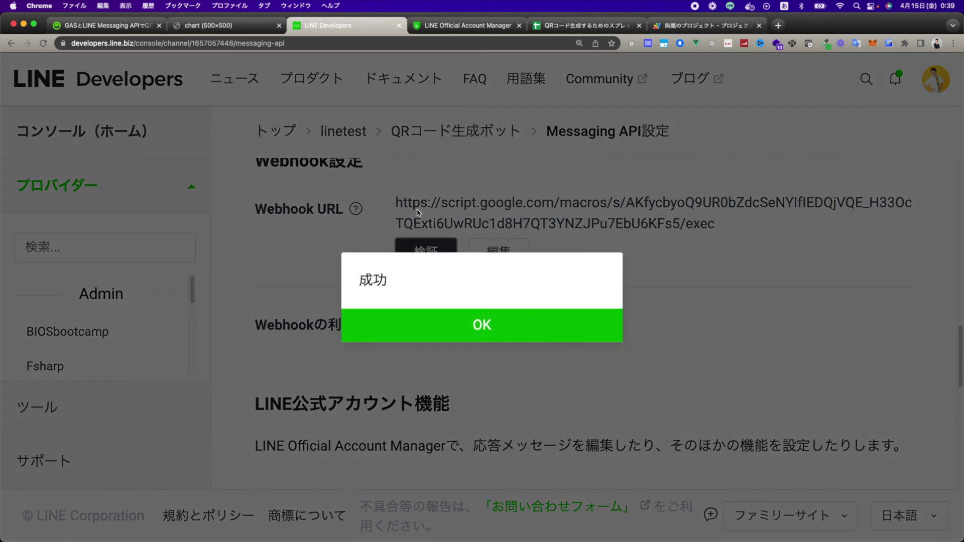
{"action": "left_click", "coordinate": [450, 327]}
Show the bot's friend-add QRコード in Messaging API設定 and read the greeting received in the LINE chat
{"action": "scroll", "coordinate": [487, 286], "scroll_direction": "up", "scroll_amount": 5}
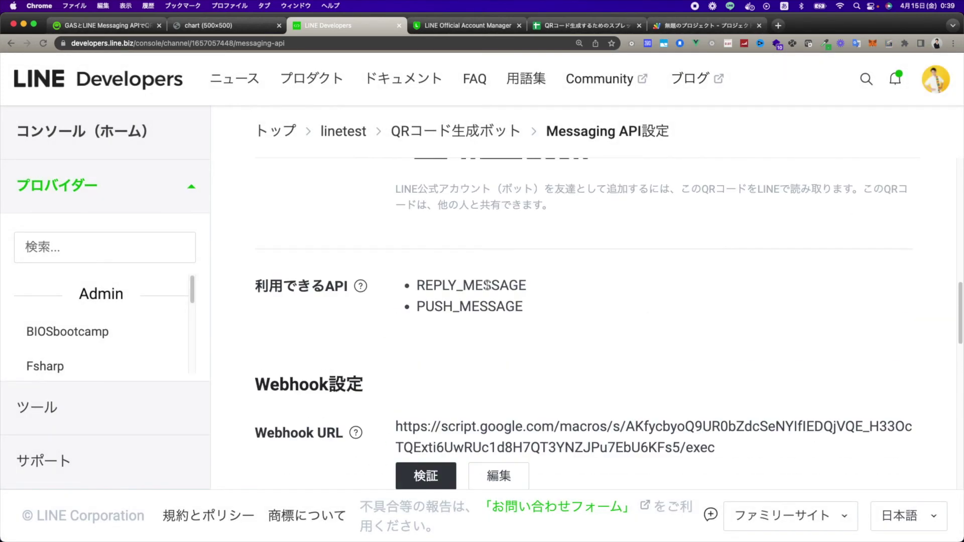
{"action": "scroll", "coordinate": [487, 285], "scroll_direction": "up", "scroll_amount": 5}
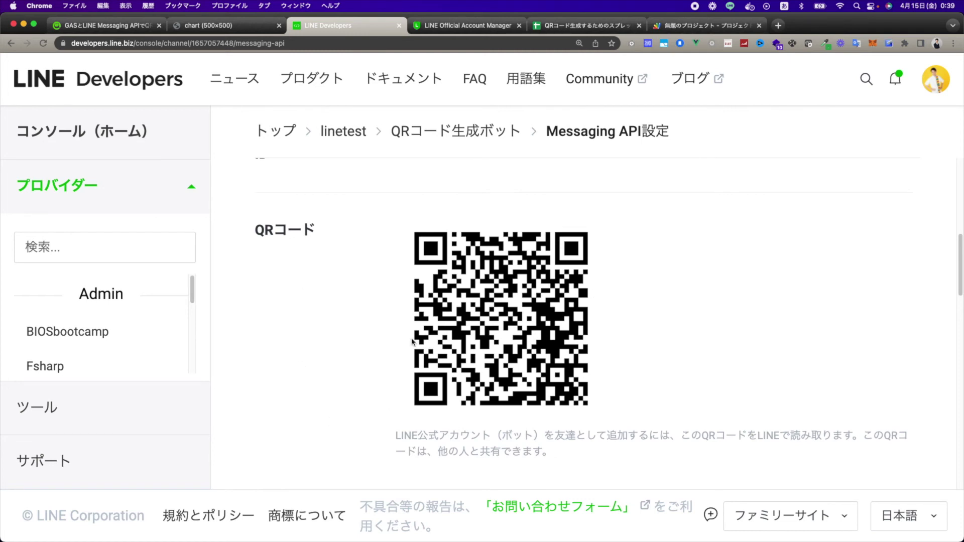
{"action": "left_click_drag", "start_coordinate": [375, 156], "coordinate": [714, 113]}
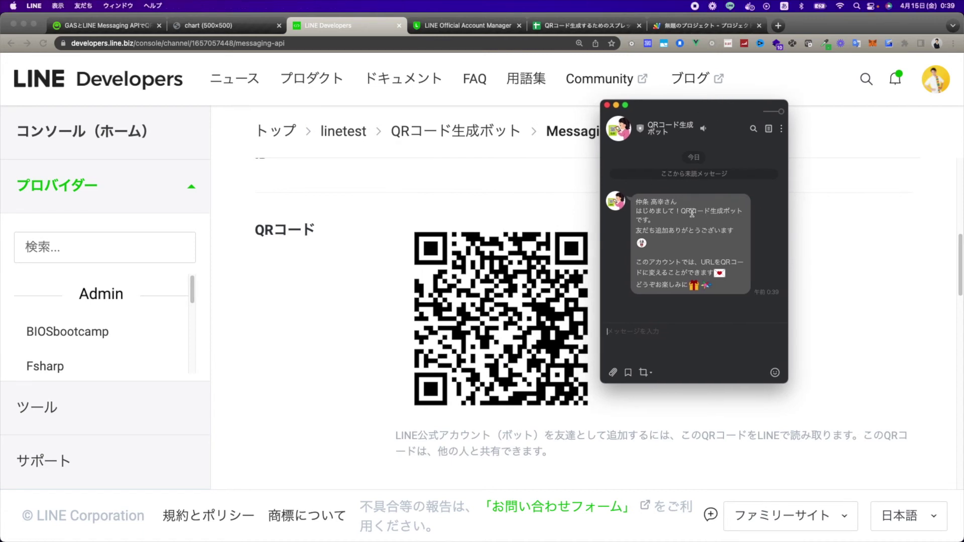
{"action": "left_click_drag", "start_coordinate": [680, 208], "coordinate": [712, 271]}
{"action": "left_click_drag", "start_coordinate": [643, 285], "coordinate": [689, 285]}
Compare the friend name and account name in the LINE chat greeting with the placeholders in the あいさつメッセージ preview
{"action": "left_click", "coordinate": [459, 26]}
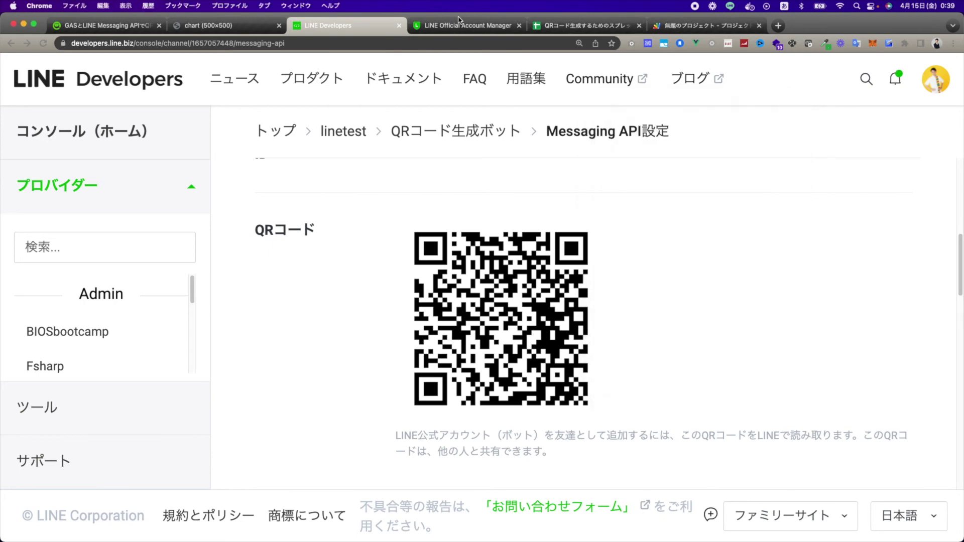
{"action": "left_click", "coordinate": [460, 25]}
{"action": "scroll", "coordinate": [372, 341], "scroll_direction": "down", "scroll_amount": 1}
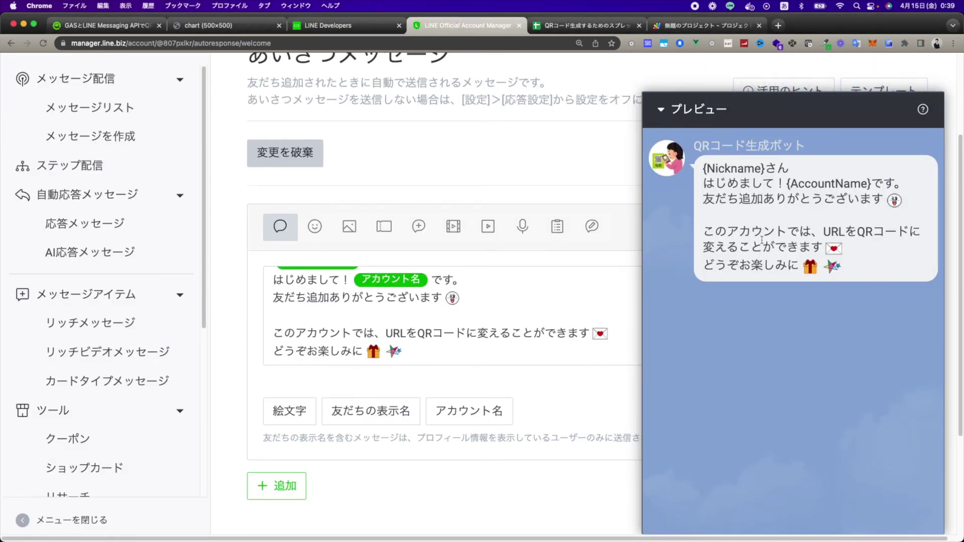
{"action": "key", "text": "super+Tab"}
{"action": "left_click_drag", "start_coordinate": [708, 100], "coordinate": [557, 123]}
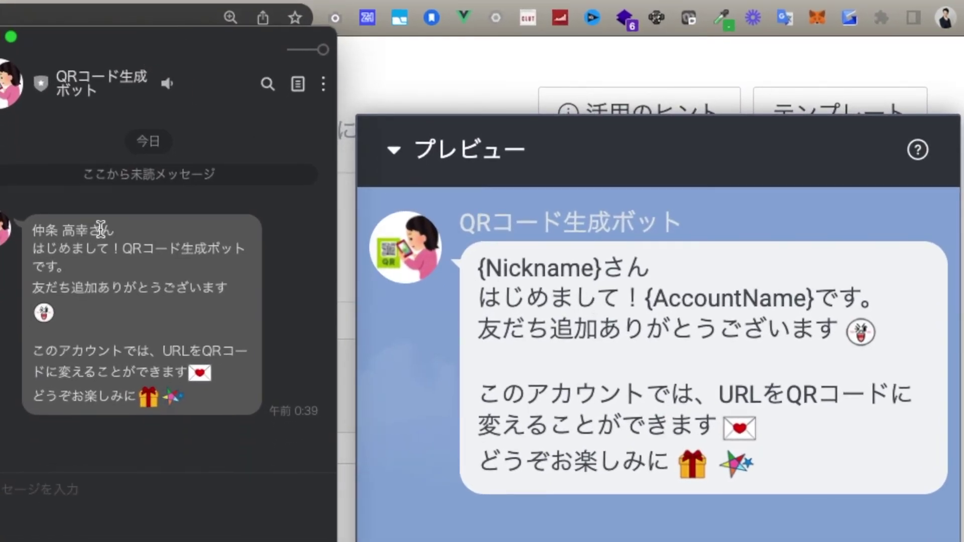
{"action": "left_click_drag", "start_coordinate": [88, 230], "coordinate": [32, 231]}
{"action": "left_click_drag", "start_coordinate": [122, 248], "coordinate": [244, 253]}
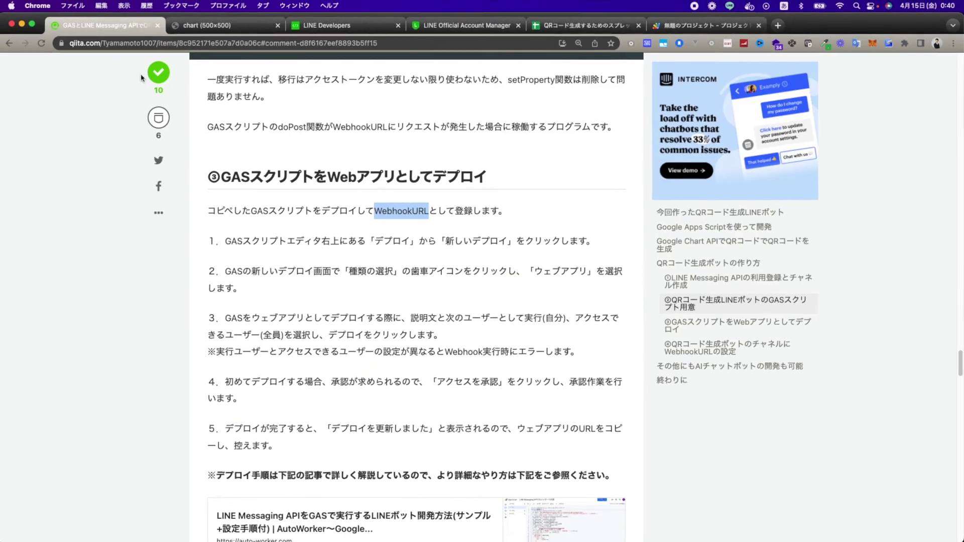
Review the Qiita article's section ④ on setting the WebhookURL, enabling the webhook and turning off response messages
{"action": "scroll", "coordinate": [364, 300], "scroll_direction": "down", "scroll_amount": 8}
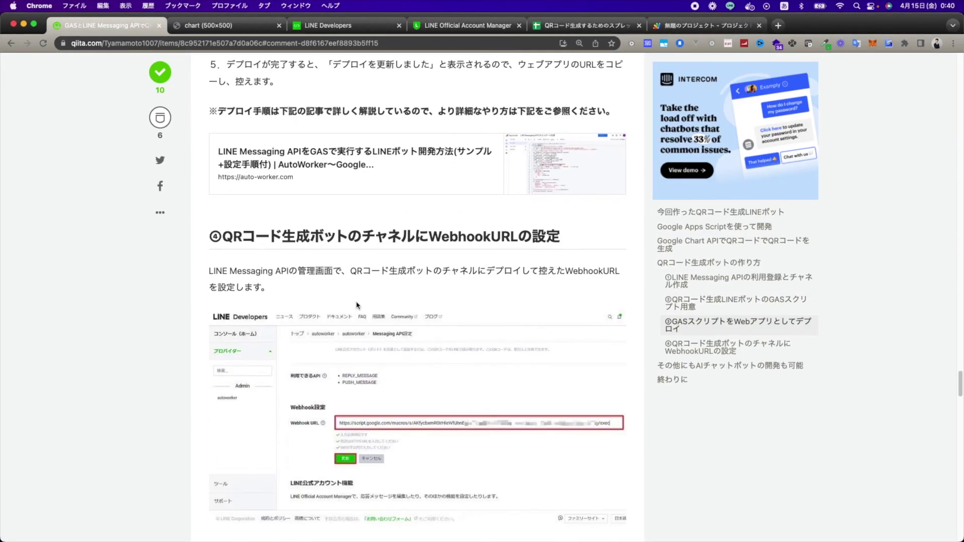
{"action": "scroll", "coordinate": [364, 300], "scroll_direction": "down", "scroll_amount": 2}
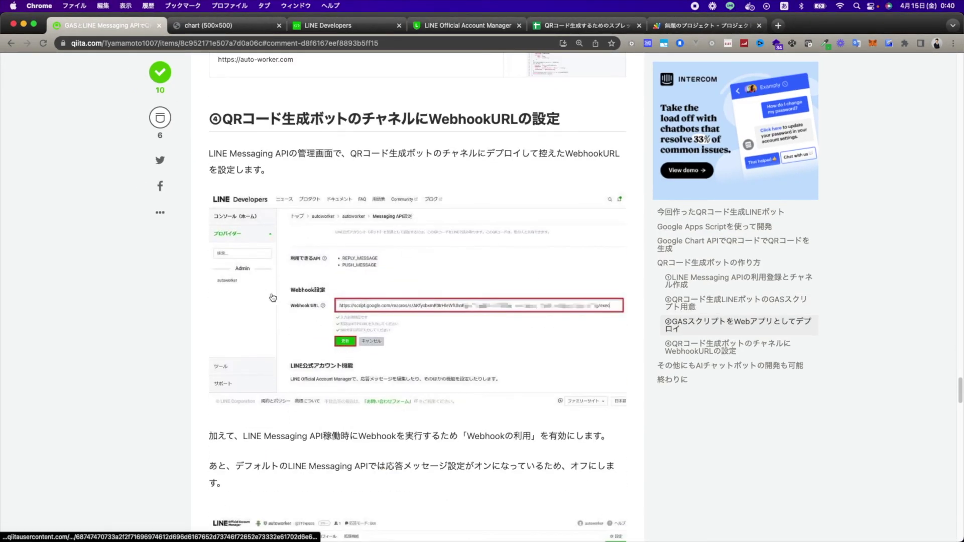
{"action": "scroll", "coordinate": [352, 335], "scroll_direction": "down", "scroll_amount": 7}
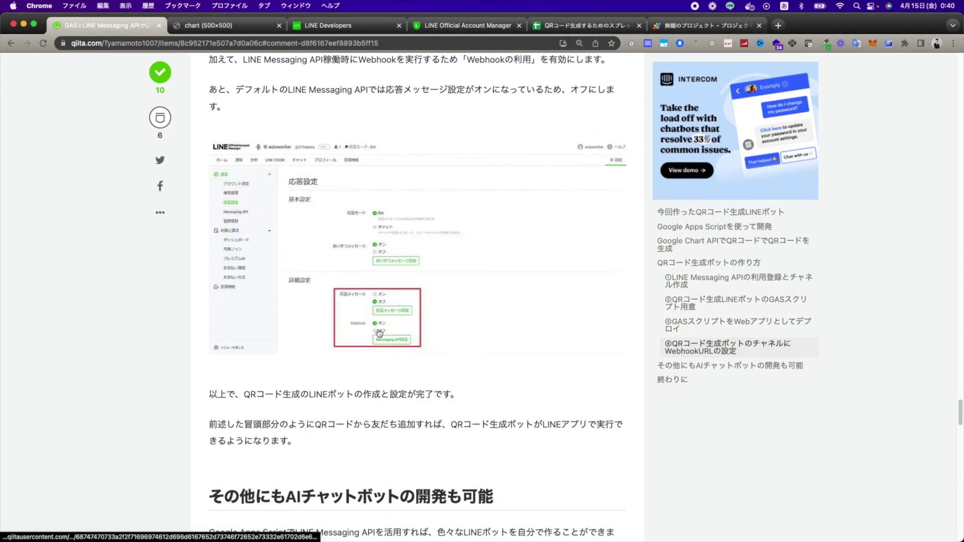
{"action": "scroll", "coordinate": [454, 263], "scroll_direction": "up", "scroll_amount": 3}
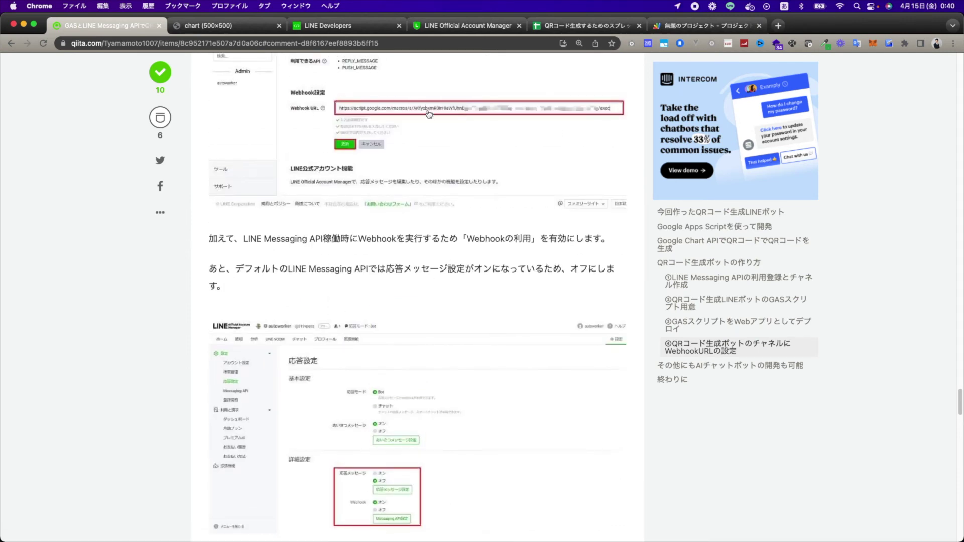
{"action": "scroll", "coordinate": [391, 339], "scroll_direction": "down", "scroll_amount": 2}
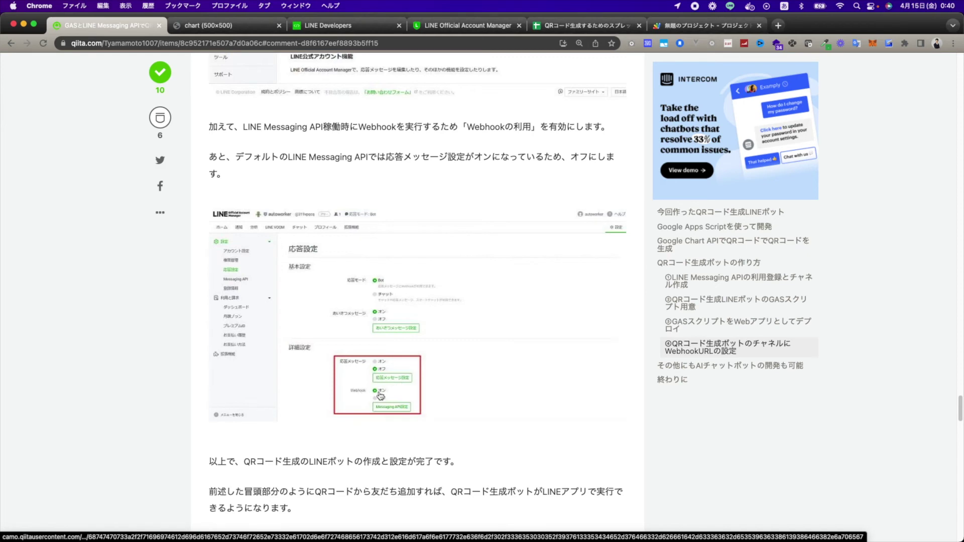
{"action": "scroll", "coordinate": [443, 410], "scroll_direction": "down", "scroll_amount": 6}
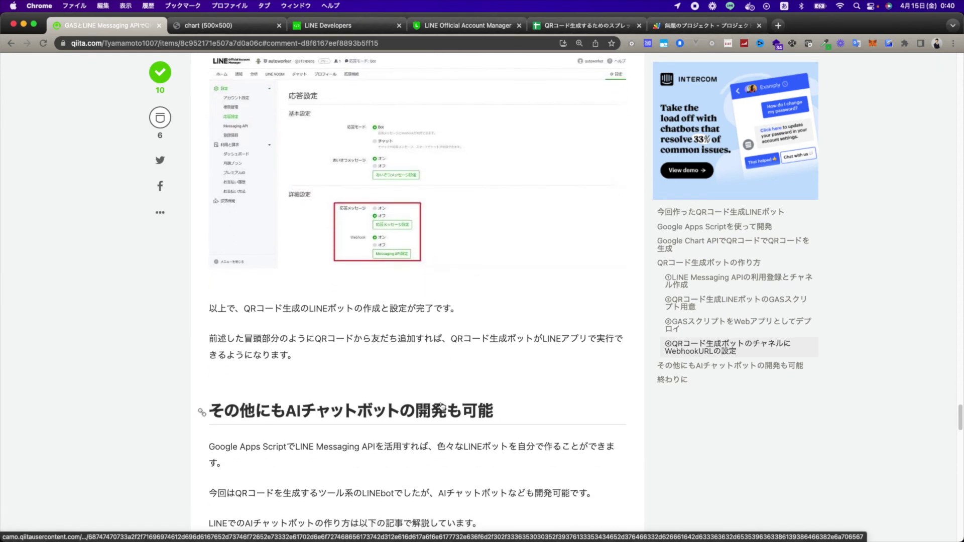
Switch to the LINE app and send the test message "こんばんは" in the QRコード生成ボット chat
{"action": "scroll", "coordinate": [442, 405], "scroll_direction": "down", "scroll_amount": 3}
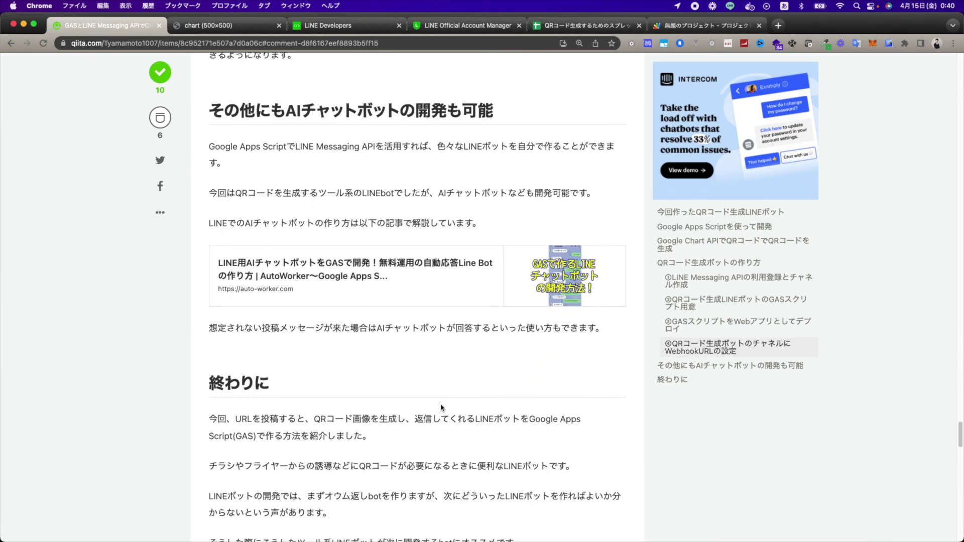
{"action": "scroll", "coordinate": [441, 407], "scroll_direction": "down", "scroll_amount": 1}
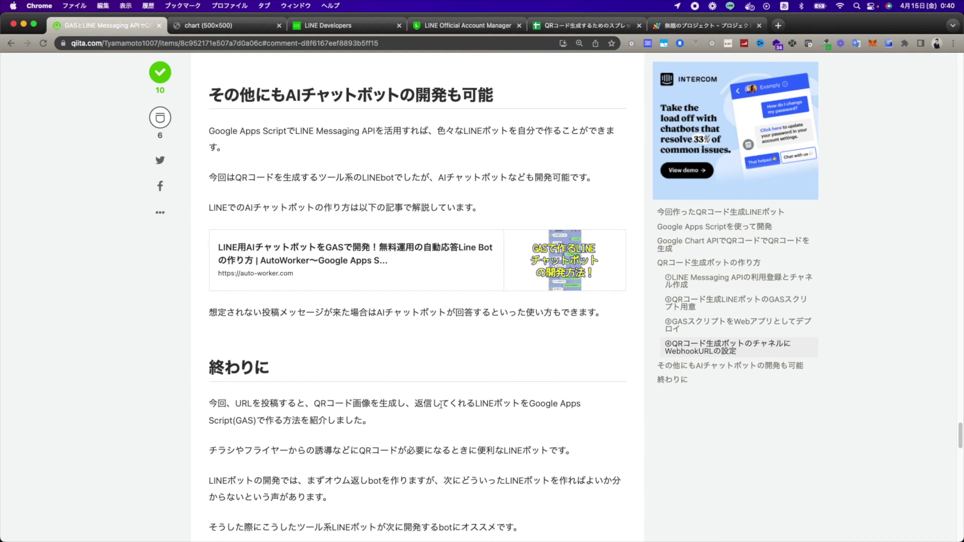
{"action": "key", "text": "super+Tab"}
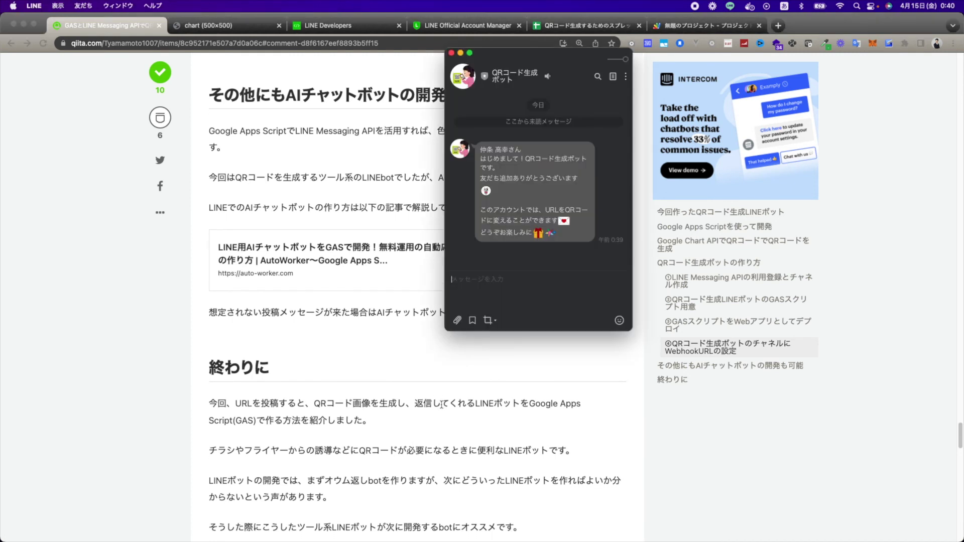
{"action": "left_click", "coordinate": [551, 294]}
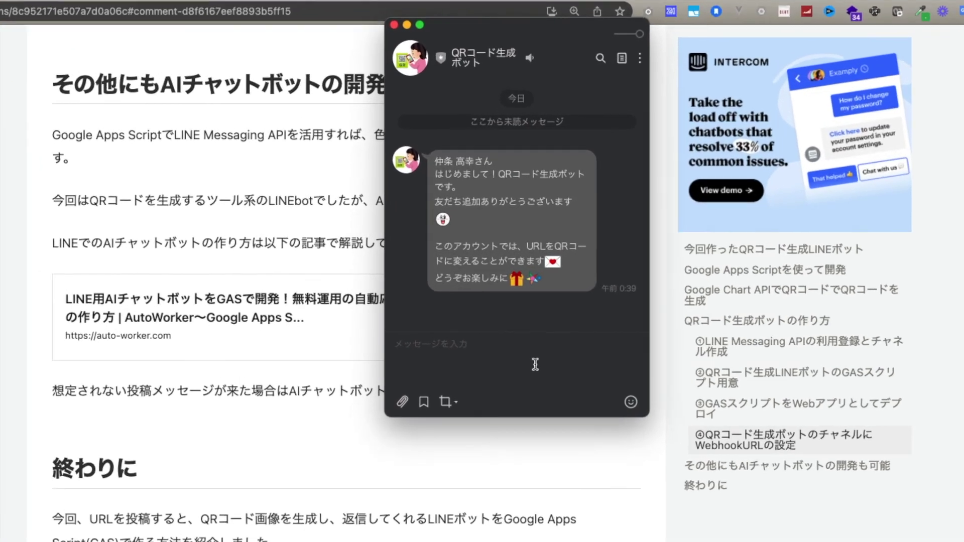
{"action": "type", "text": "konban"}
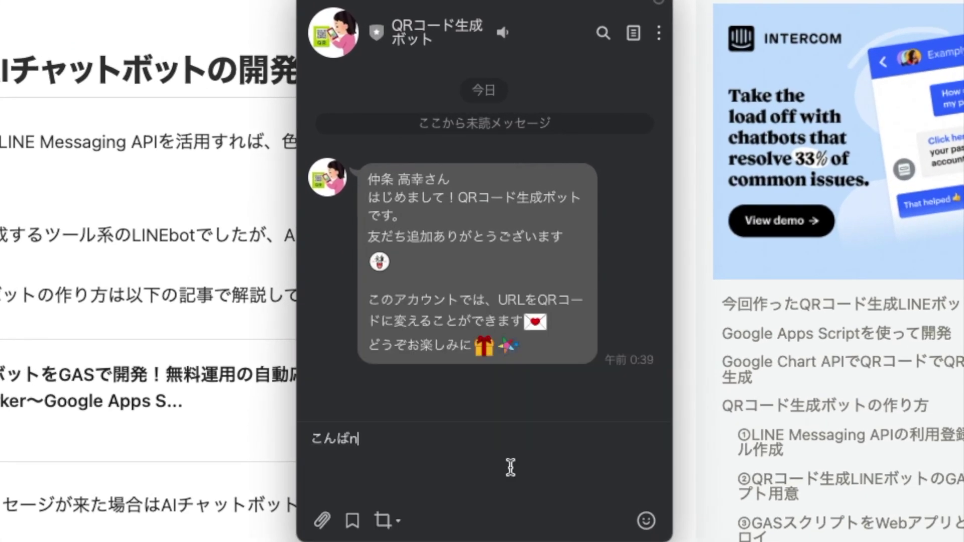
{"action": "type", "text": "nha"}
{"action": "key", "text": "Return"}
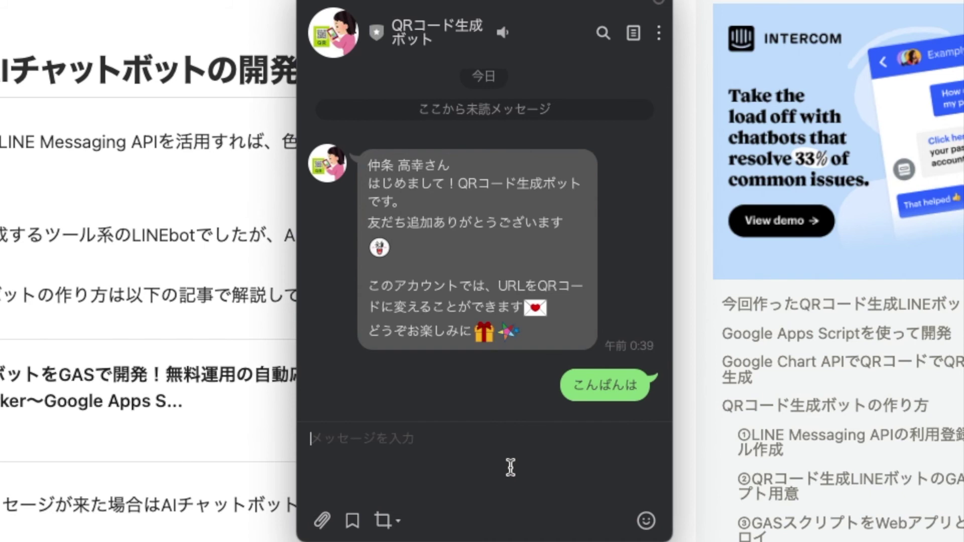